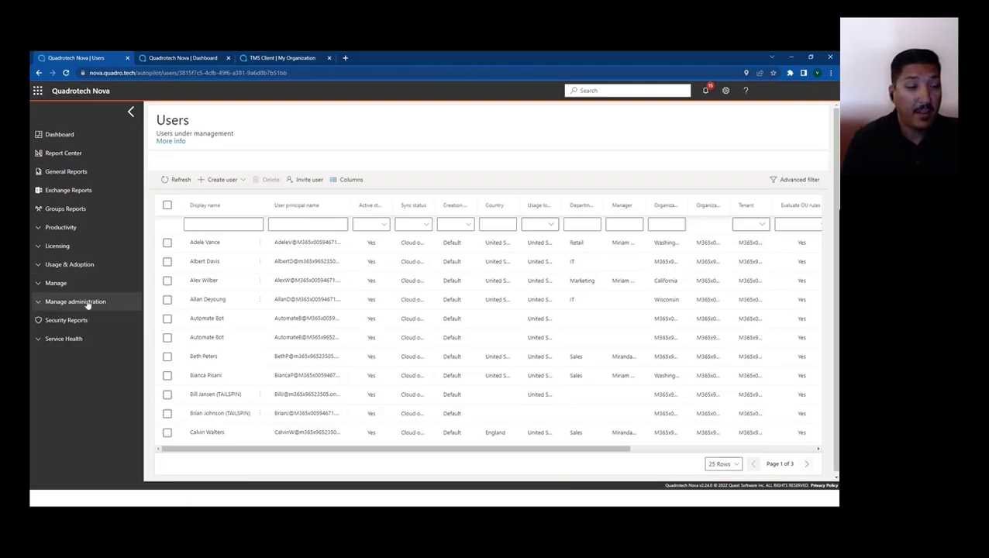
Open the tenant administration list and expand the first tenant down to North America's West Coast organizational units
left_click(40, 305)
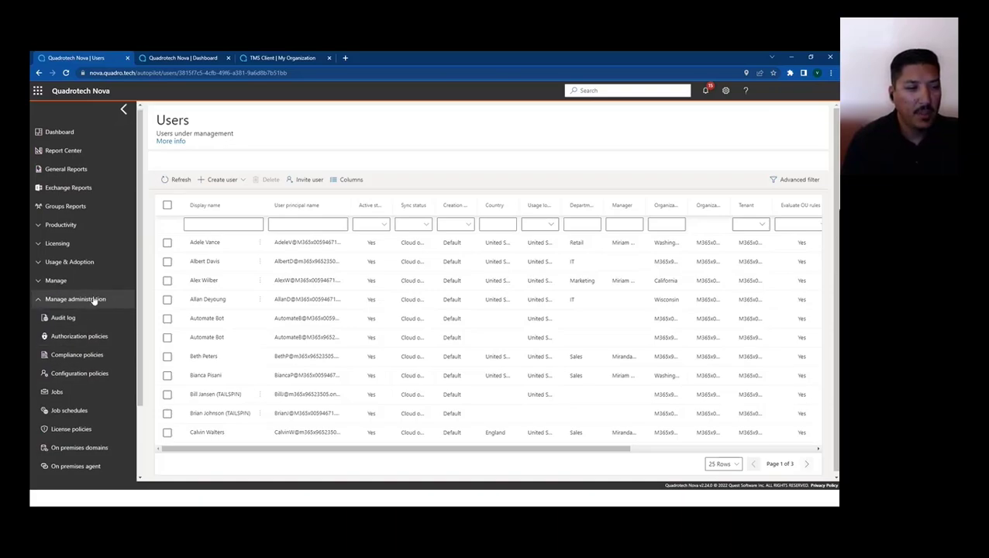
scroll(91, 303, "down", 2)
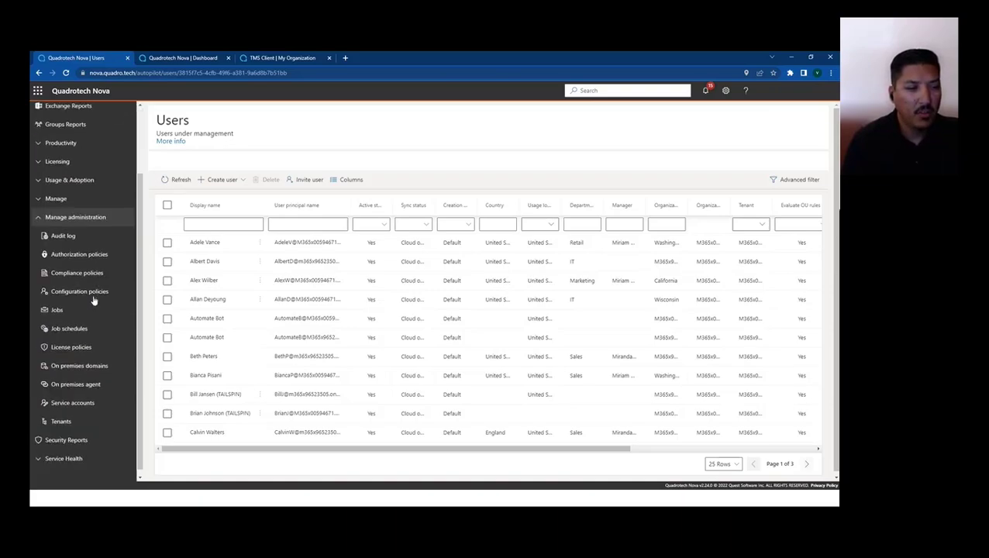
left_click(61, 422)
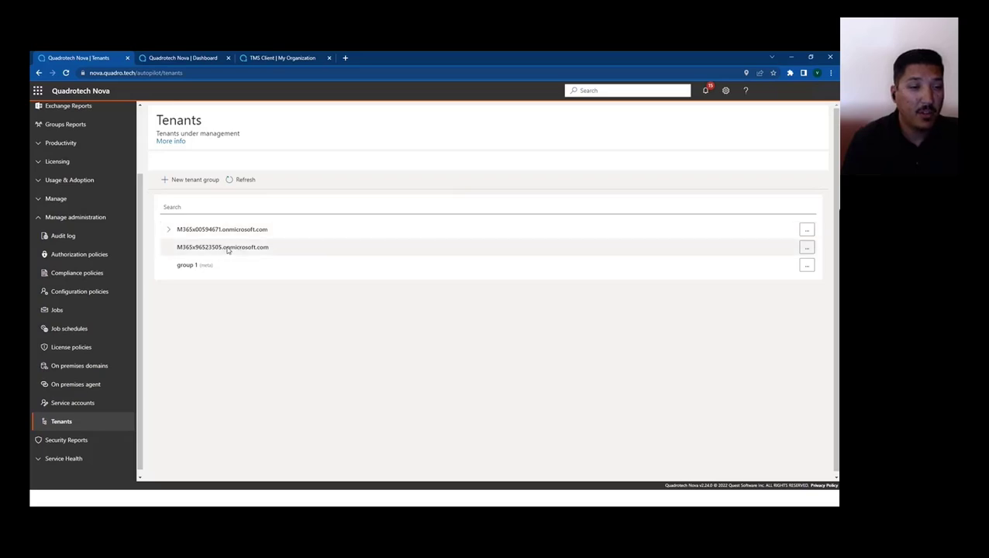
left_click(168, 229)
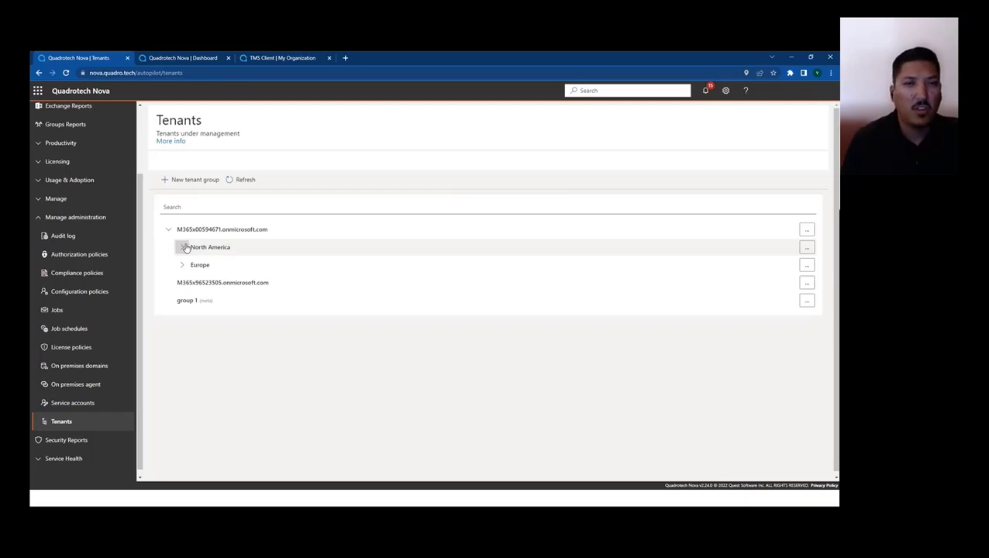
left_click(182, 248)
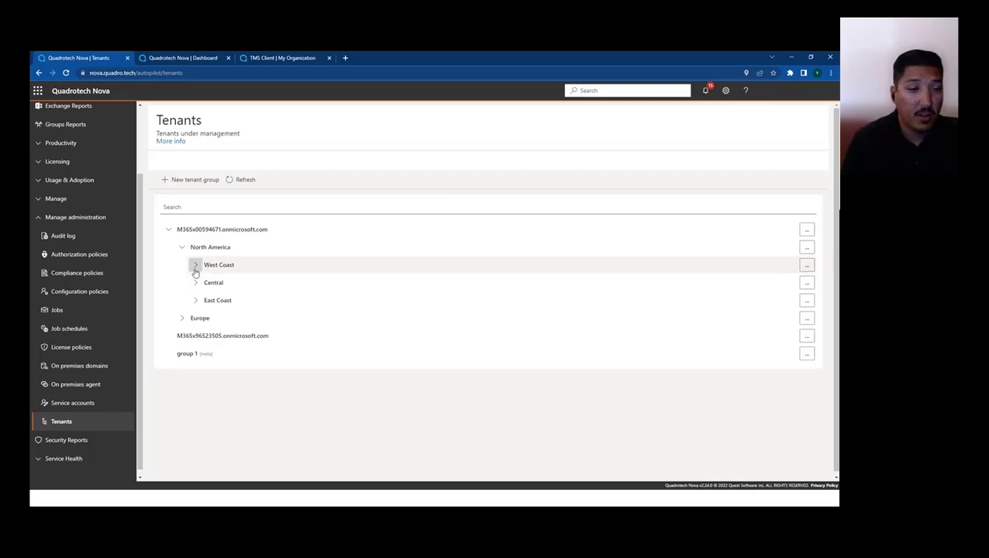
left_click(195, 265)
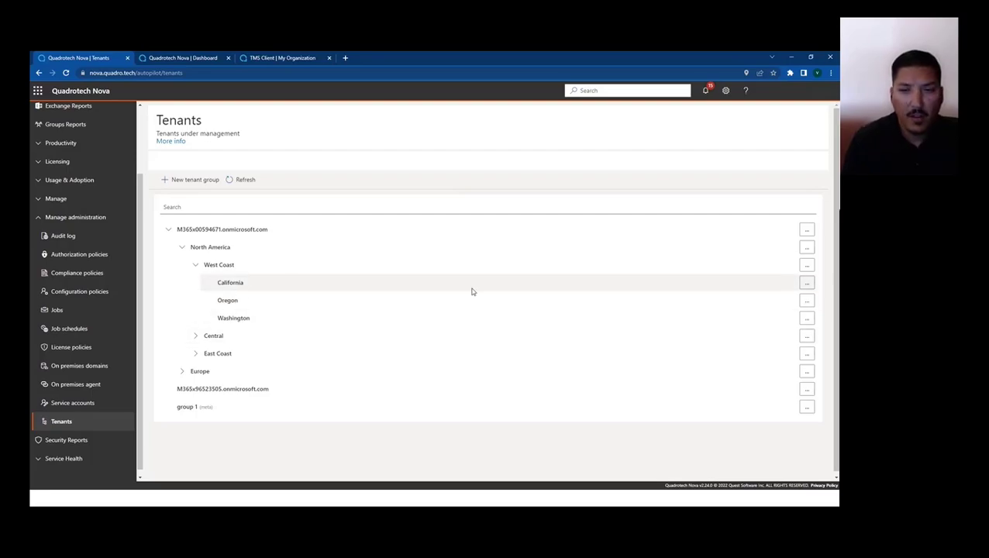
Examine the California unit's user assignment rule and the properties available for it, and close the editor without changes
left_click(806, 283)
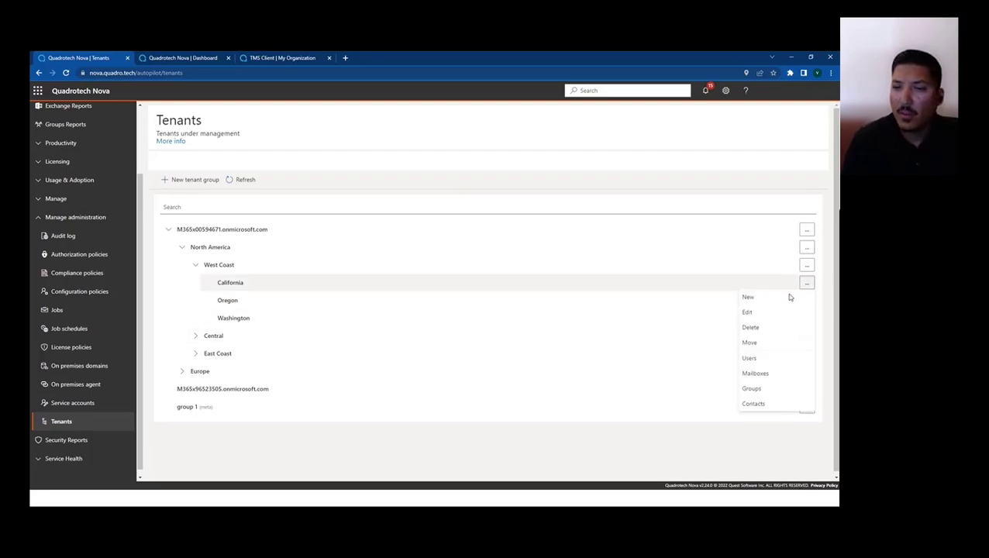
left_click(761, 314)
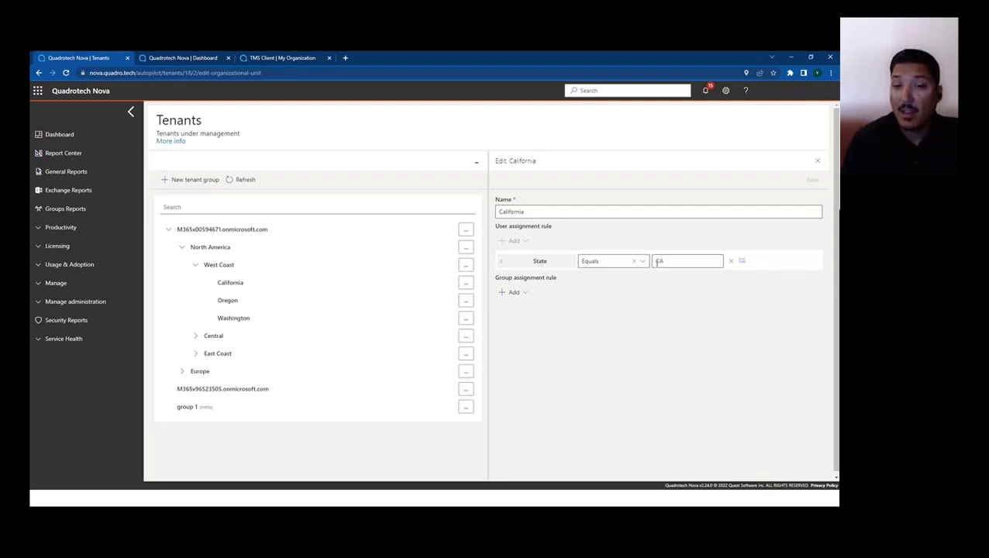
left_click(541, 262)
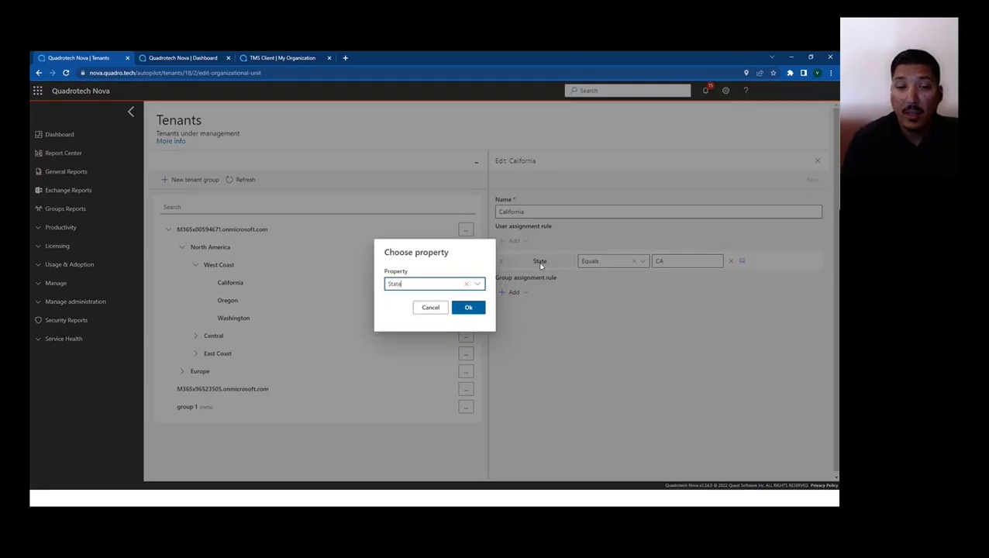
left_click(474, 284)
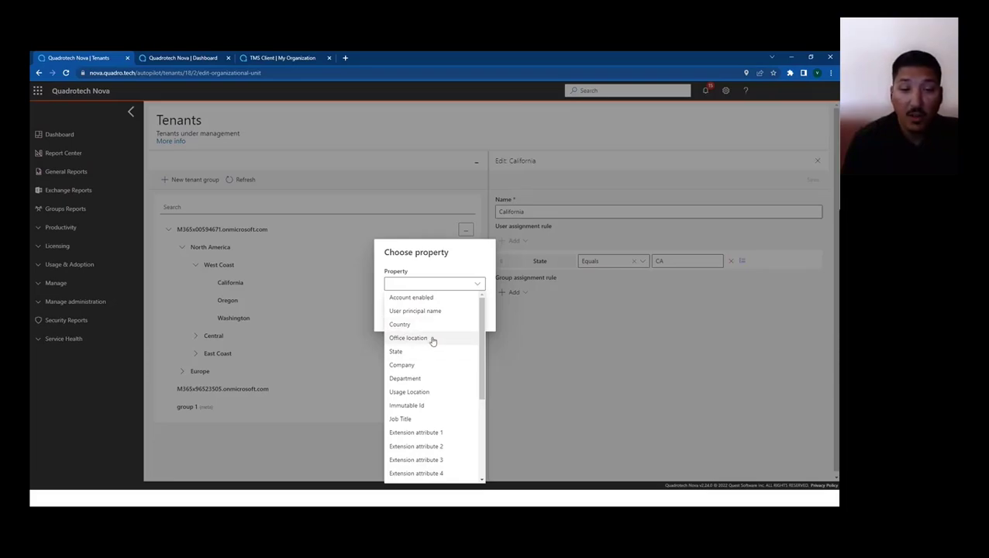
scroll(435, 381, "down", 3)
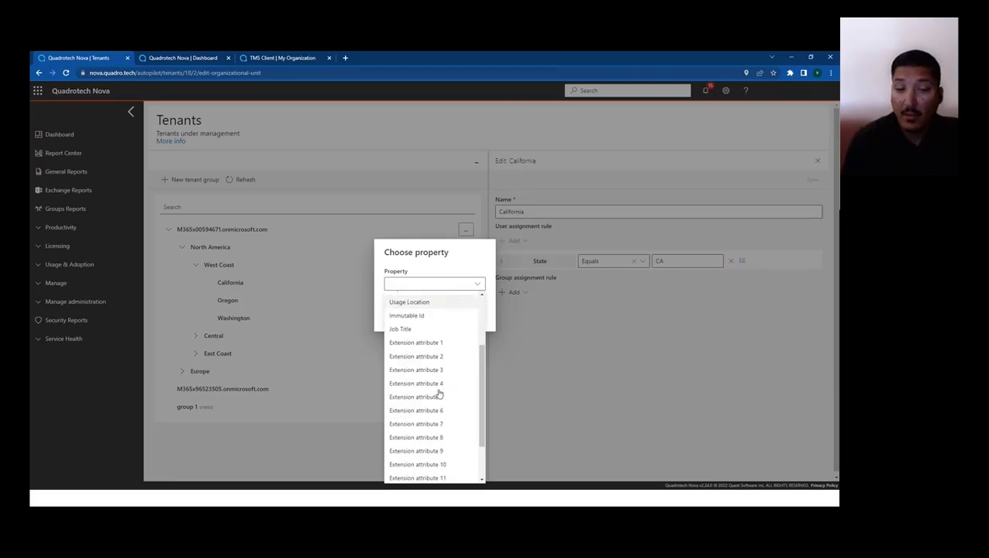
scroll(438, 394, "down", 1)
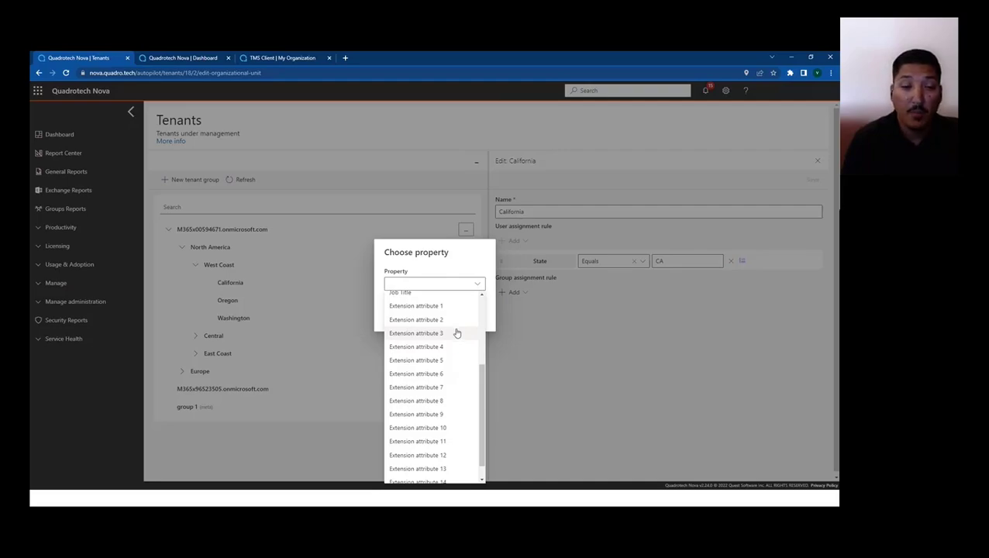
scroll(444, 384, "up", 1)
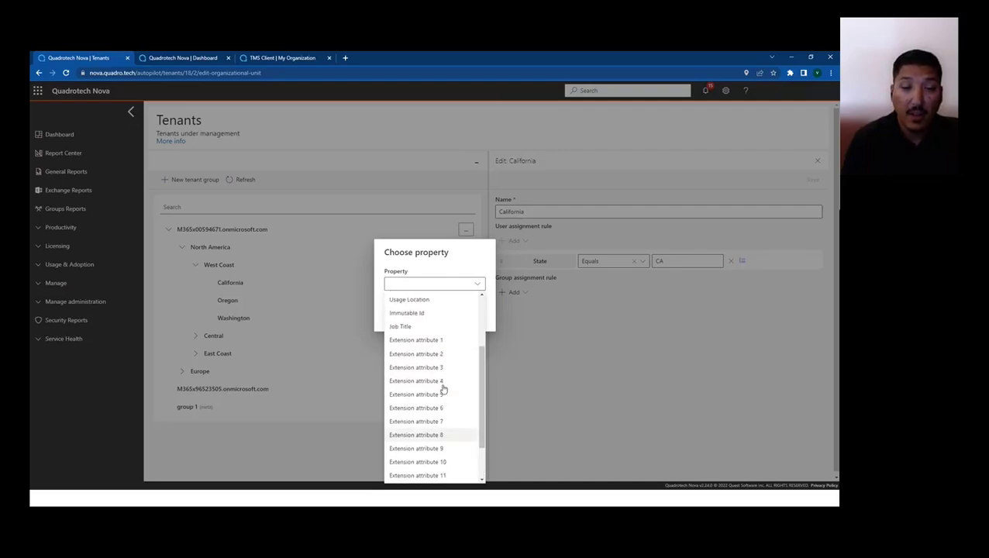
scroll(438, 383, "up", 3)
left_click(469, 263)
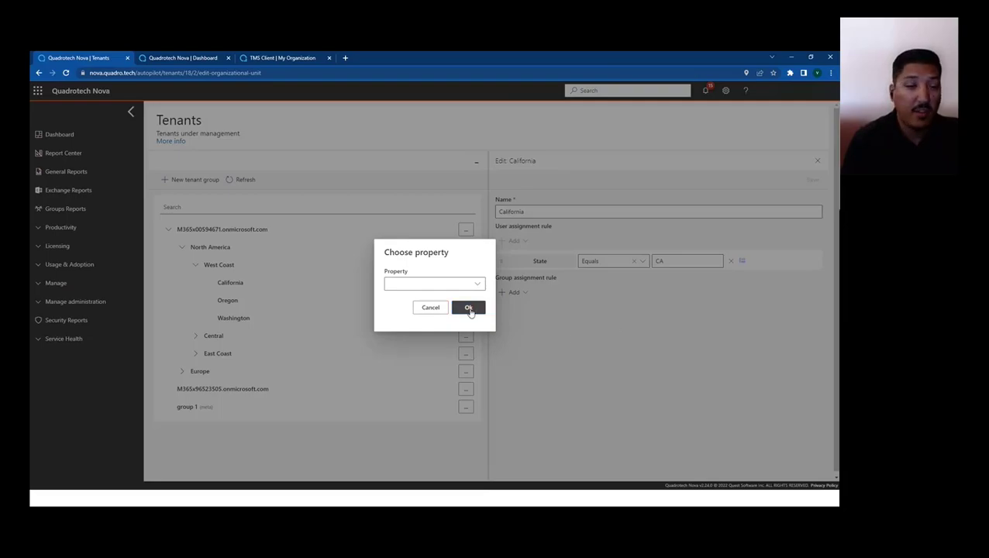
left_click(423, 310)
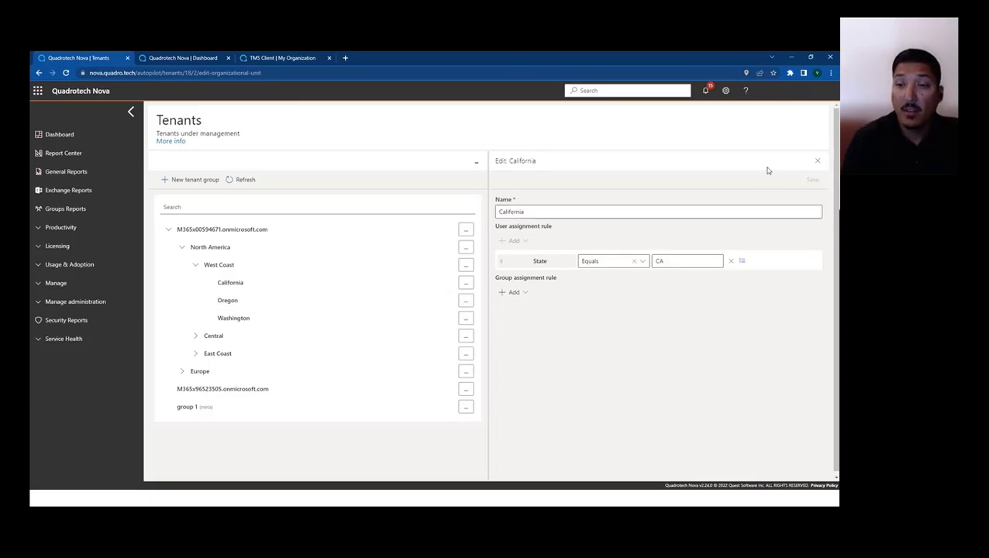
left_click(817, 160)
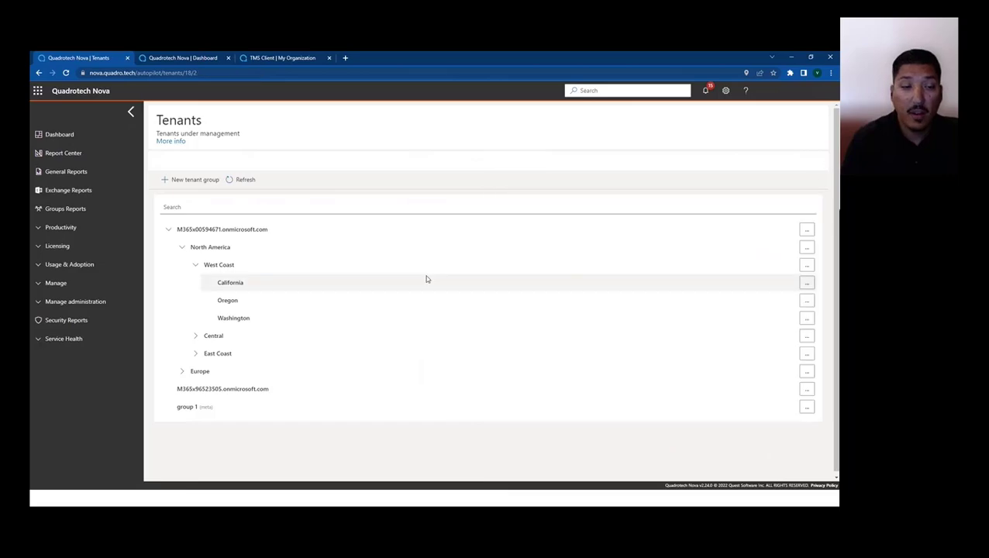
List the California unit's users and inspect the first user's location details, closing the user detail at the end
left_click(807, 284)
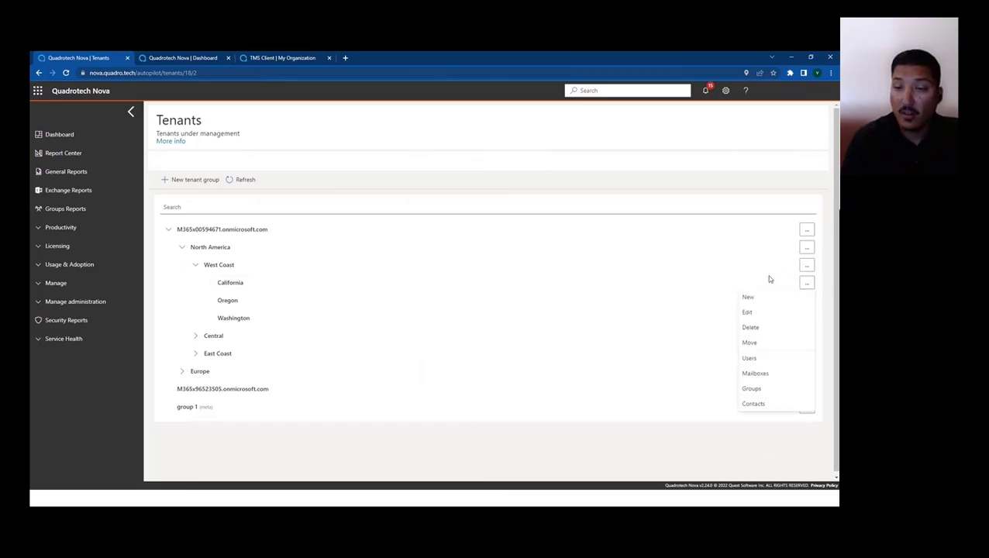
left_click(764, 359)
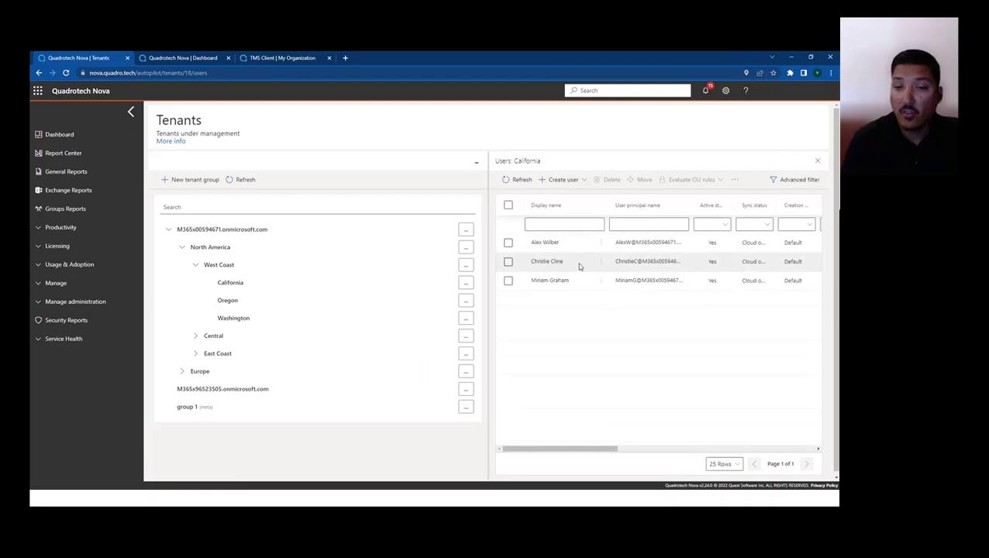
left_click(542, 242)
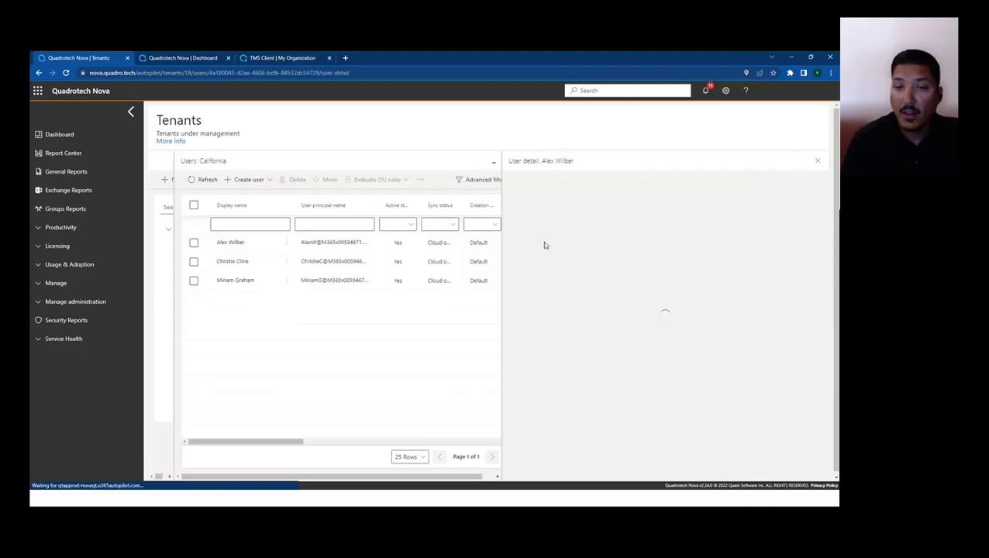
scroll(686, 306, "down", 3)
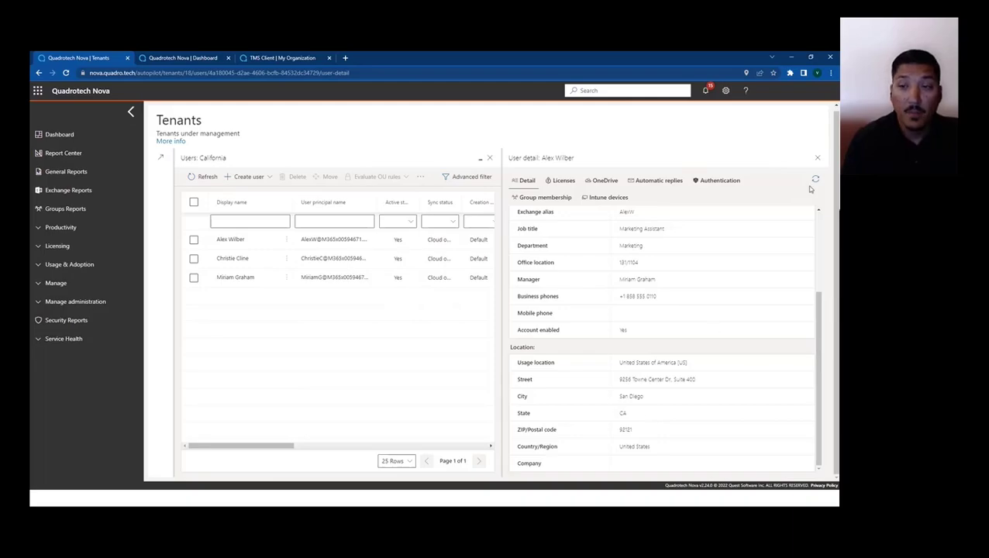
left_click(818, 159)
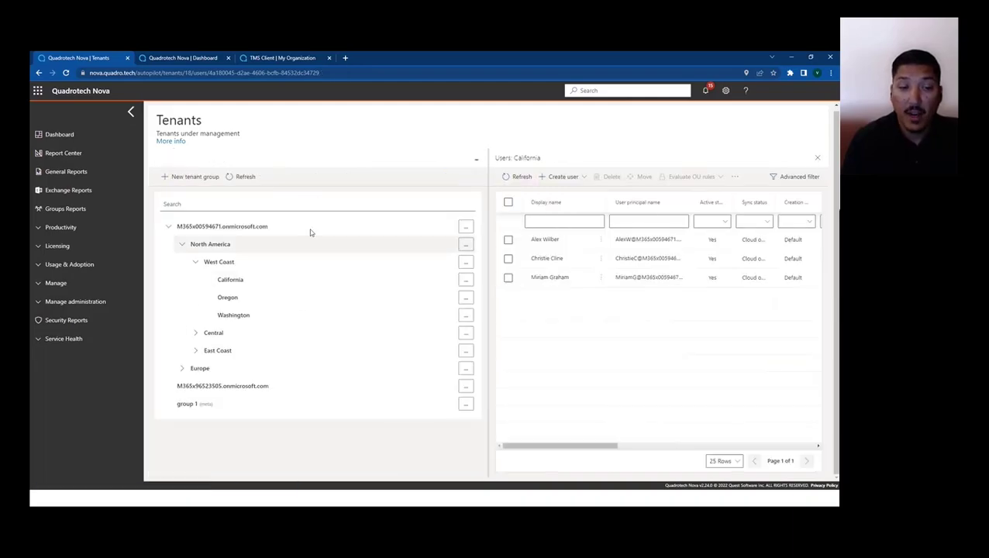
Expand the Europe unit, review the user assignment rule of France, and close its editor
left_click(182, 369)
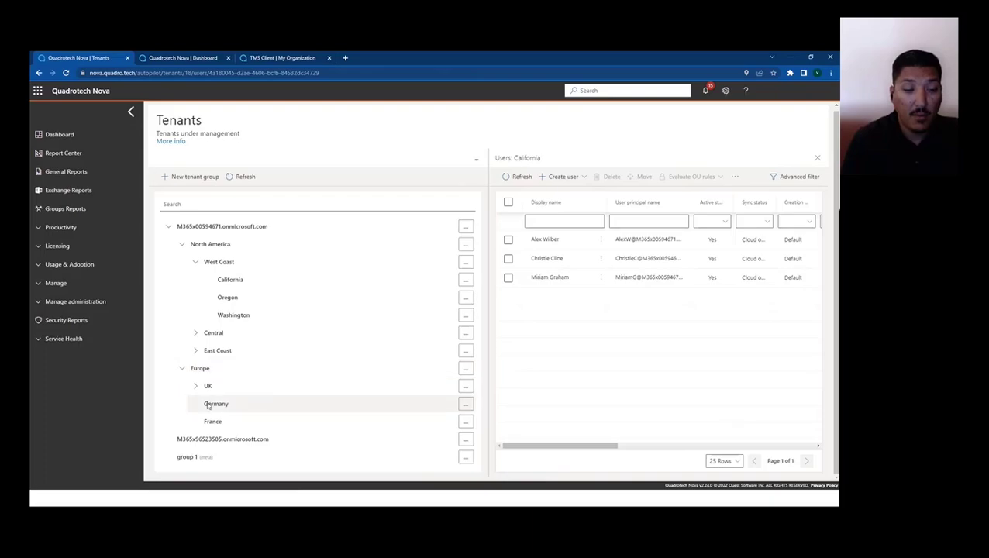
left_click(465, 423)
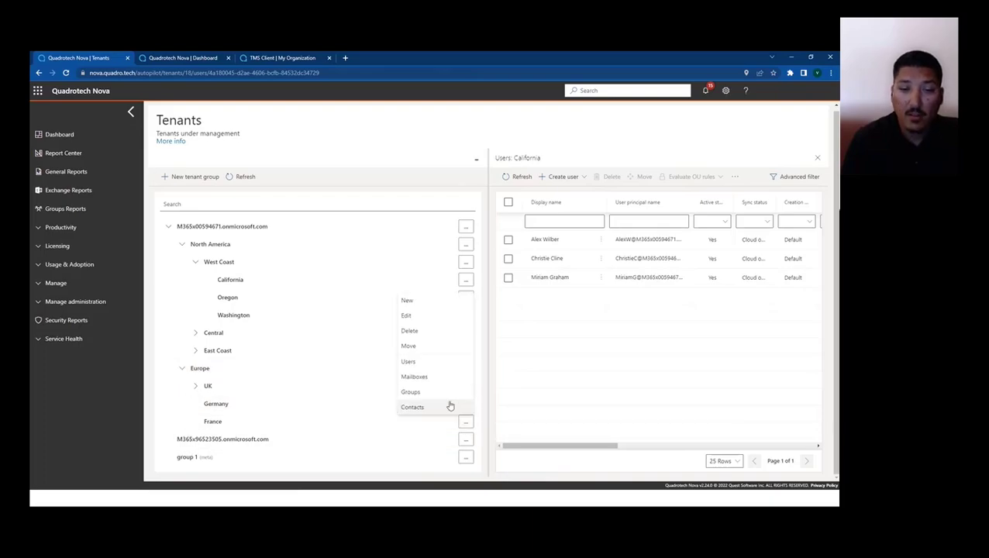
left_click(417, 317)
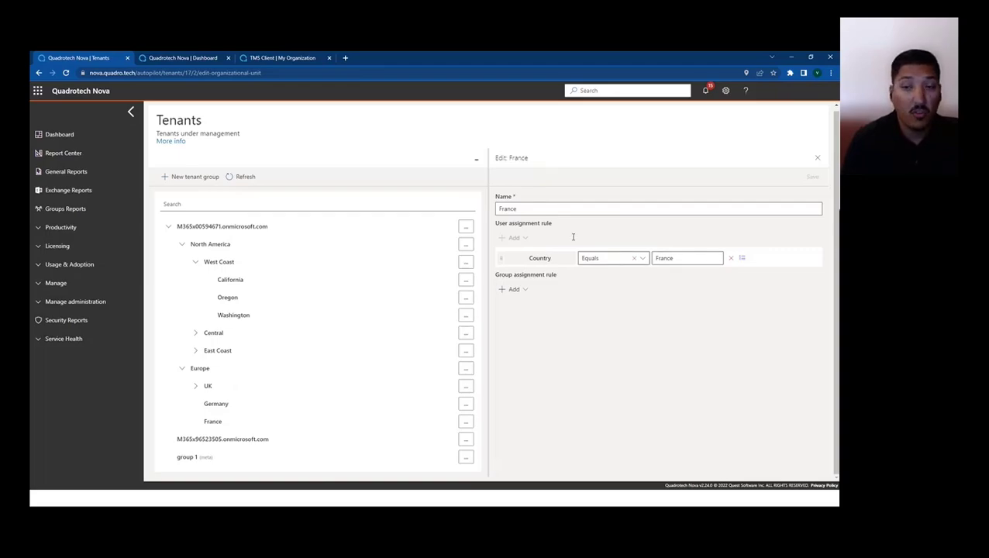
left_click(817, 158)
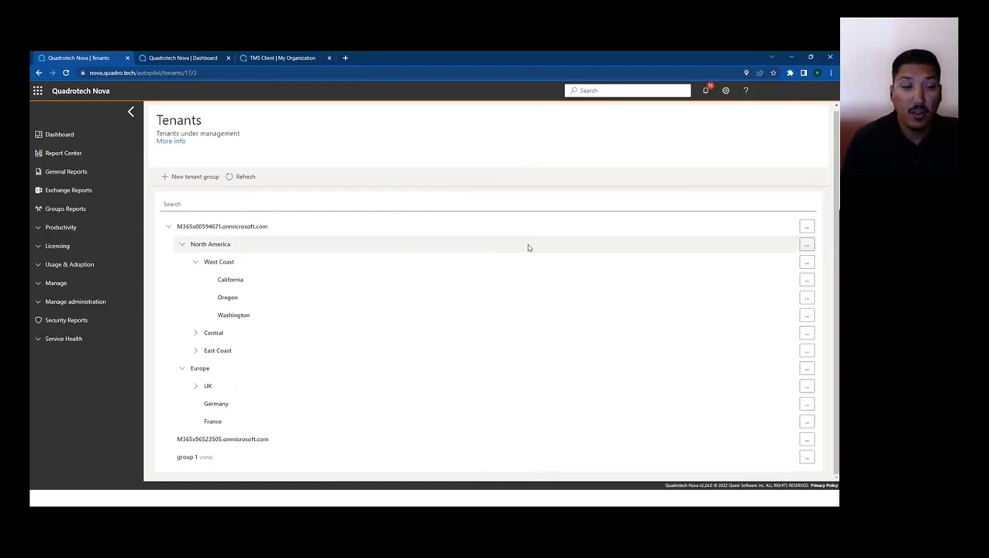
Open the list of managed users and review which organizational unit each user is assigned to
left_click(41, 284)
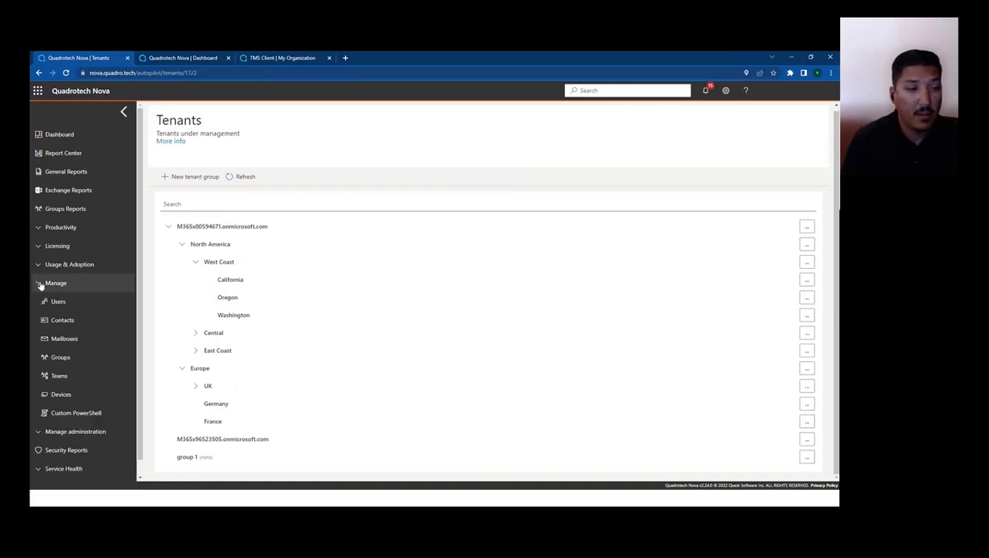
left_click(57, 301)
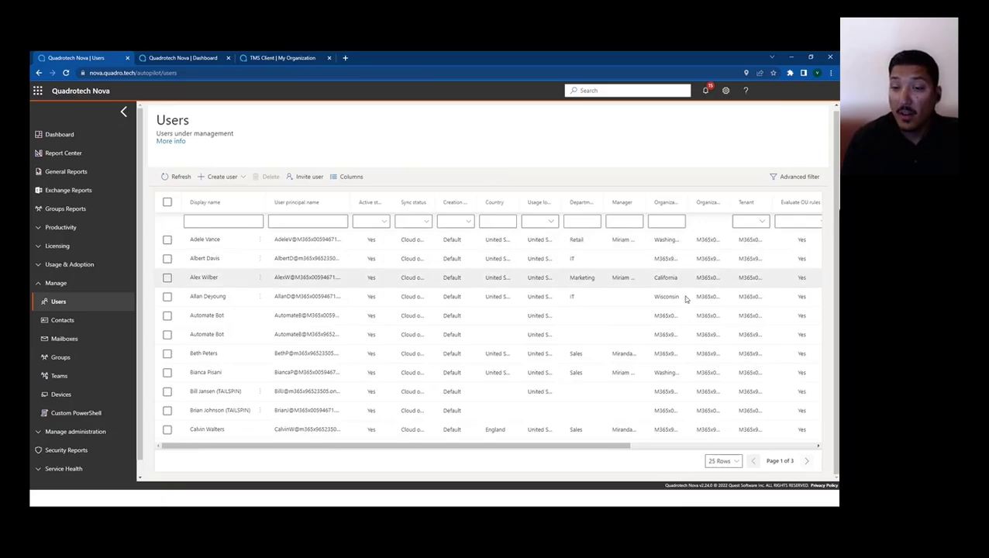
scroll(665, 257, "down", 5)
scroll(667, 263, "up", 5)
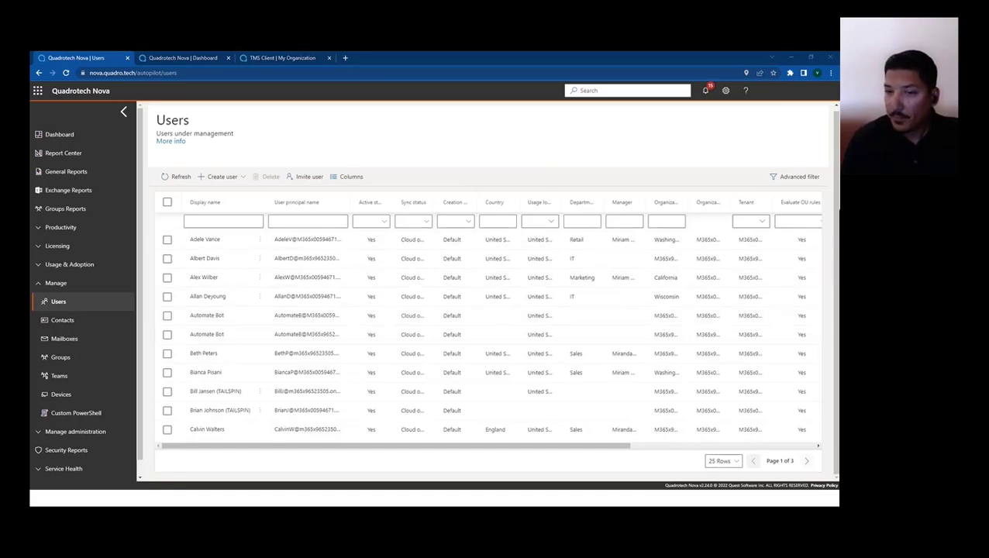
Switch to the slide presentation and advance to the Virtual Organizational Units slide
key("alt+Tab")
left_click(411, 394)
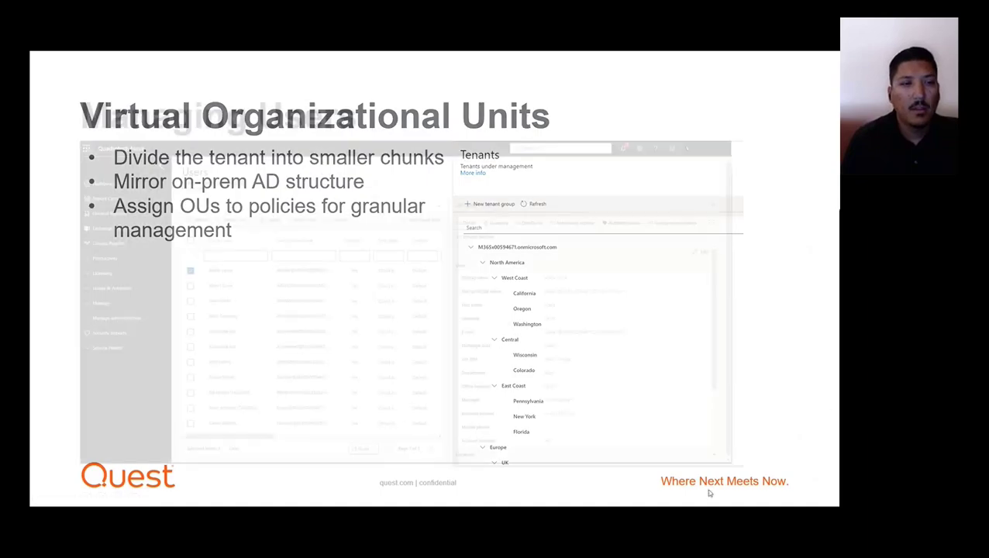
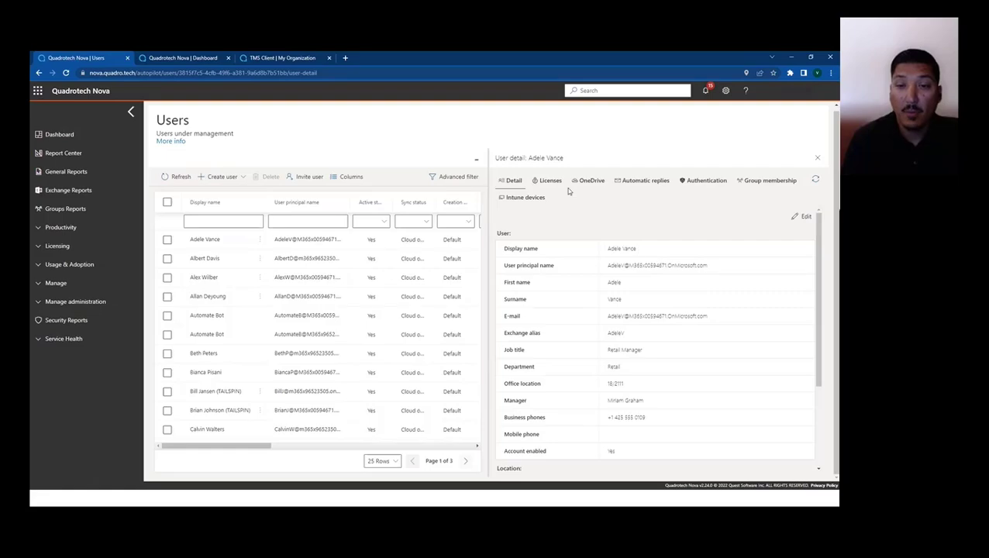
Review the selected user's OneDrive information, Intune devices and authentication settings
left_click(591, 181)
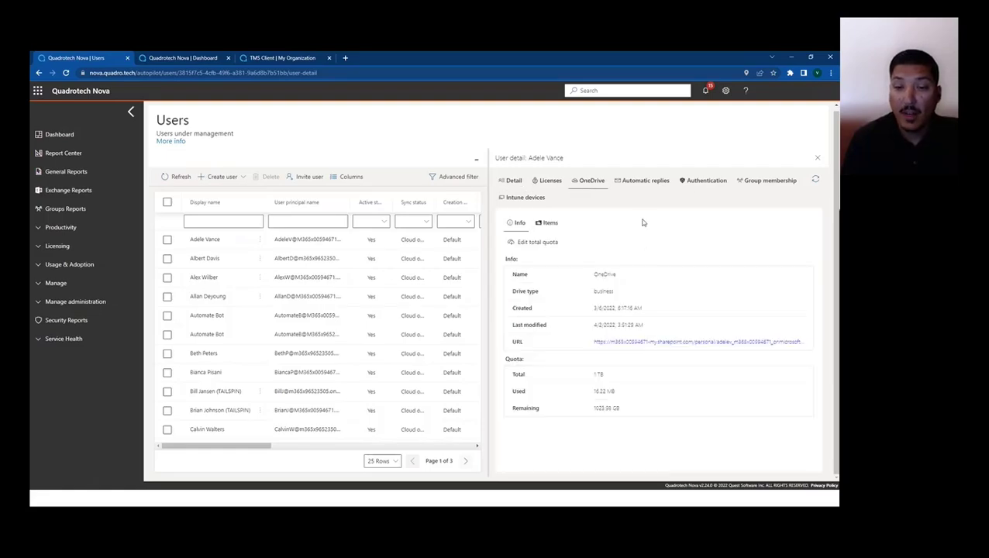
left_click(512, 199)
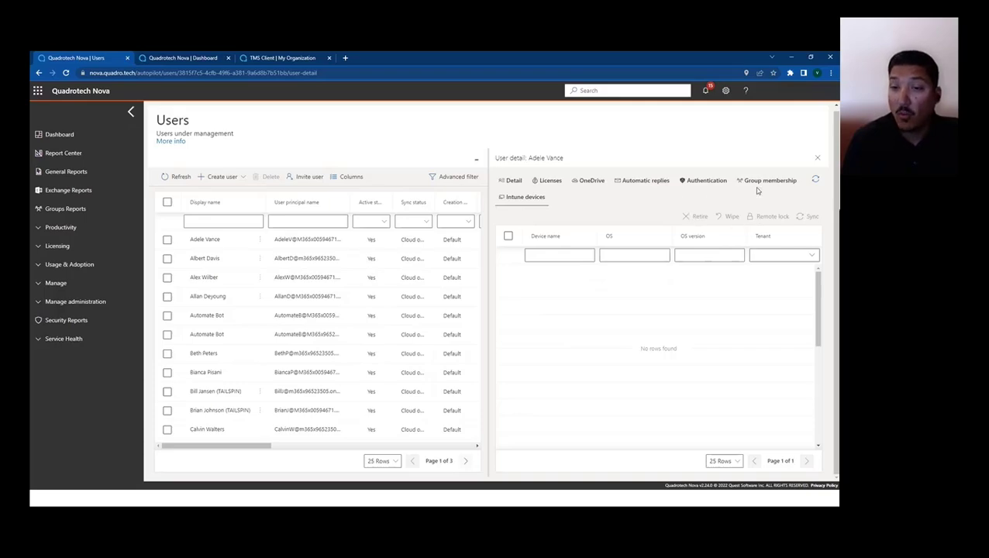
left_click(711, 183)
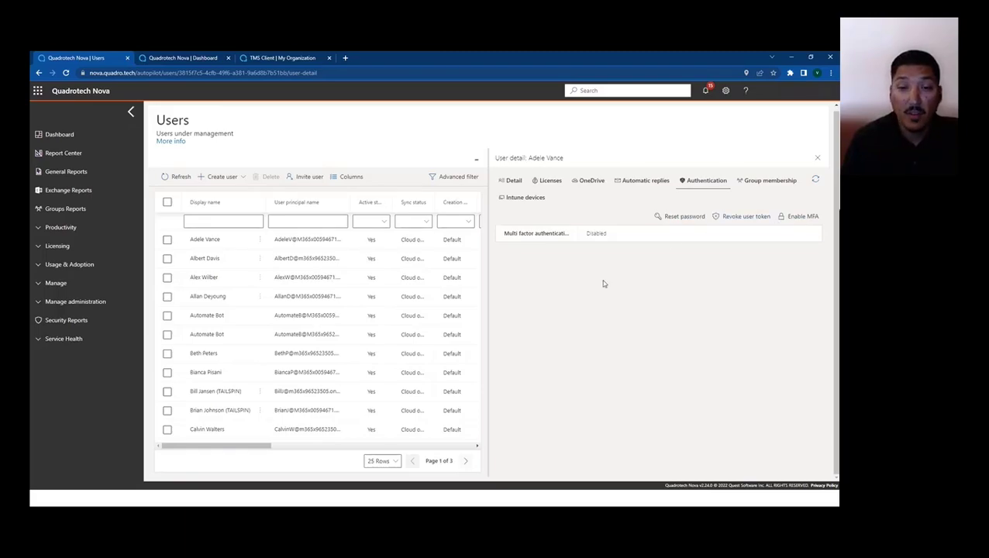
Remove the Office 365 Enterprise E3 license from the selected user and save the license change
left_click(547, 181)
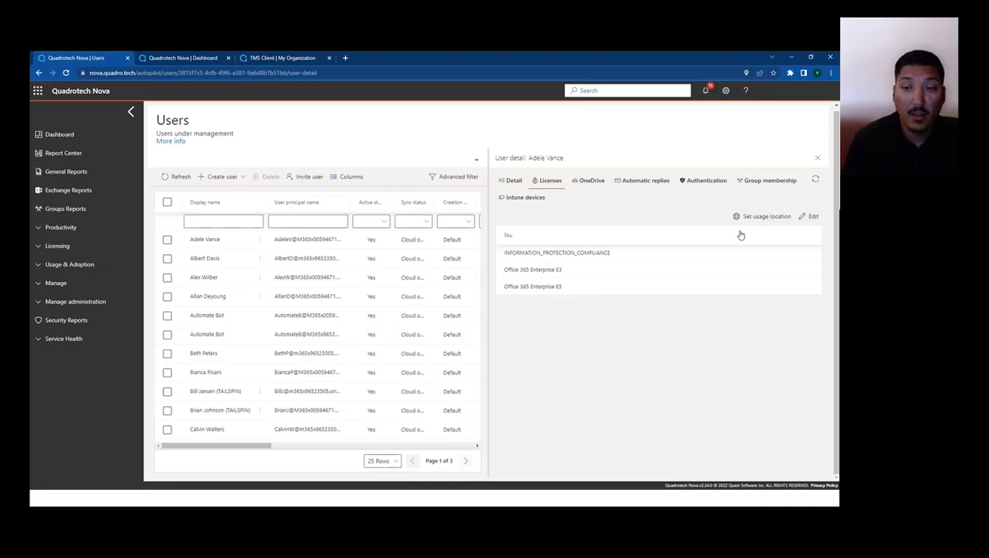
left_click(809, 216)
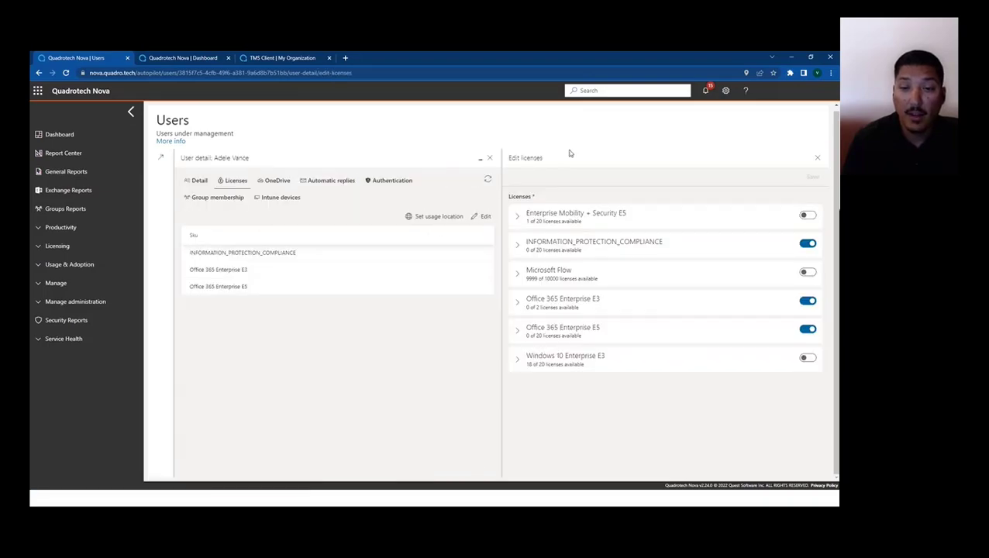
left_click(808, 301)
left_click(813, 177)
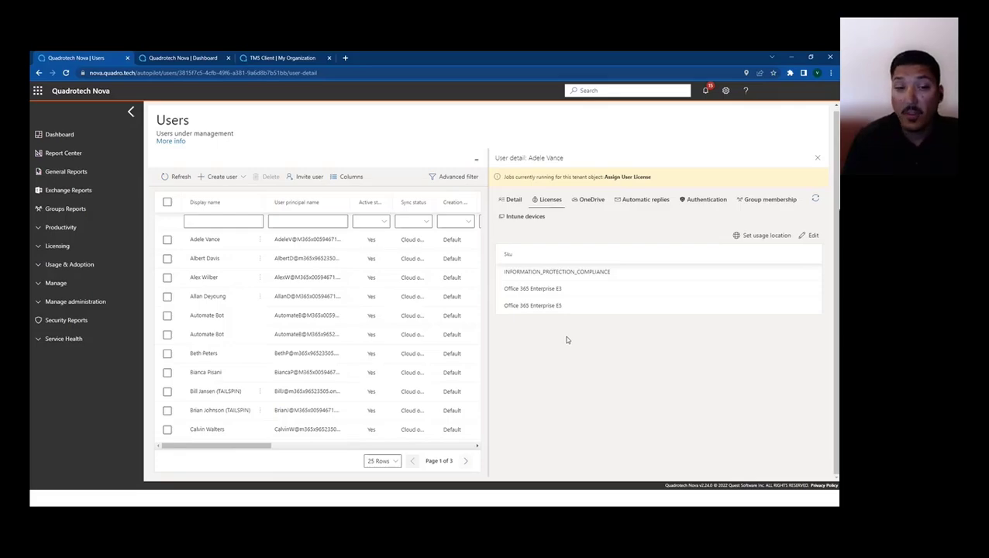
Review the selected user's general details, including job information and location
left_click(516, 203)
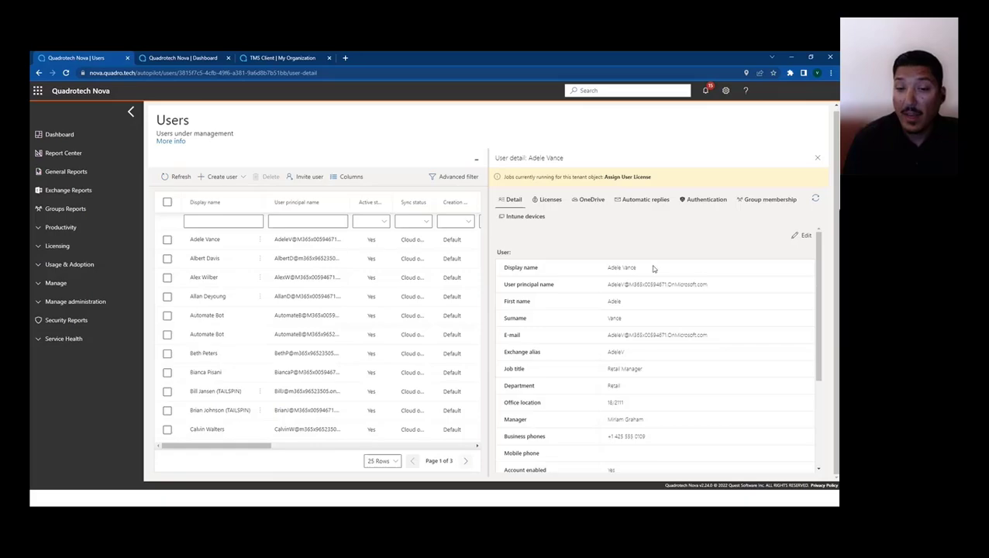
scroll(612, 311, "down", 1)
scroll(612, 313, "down", 3)
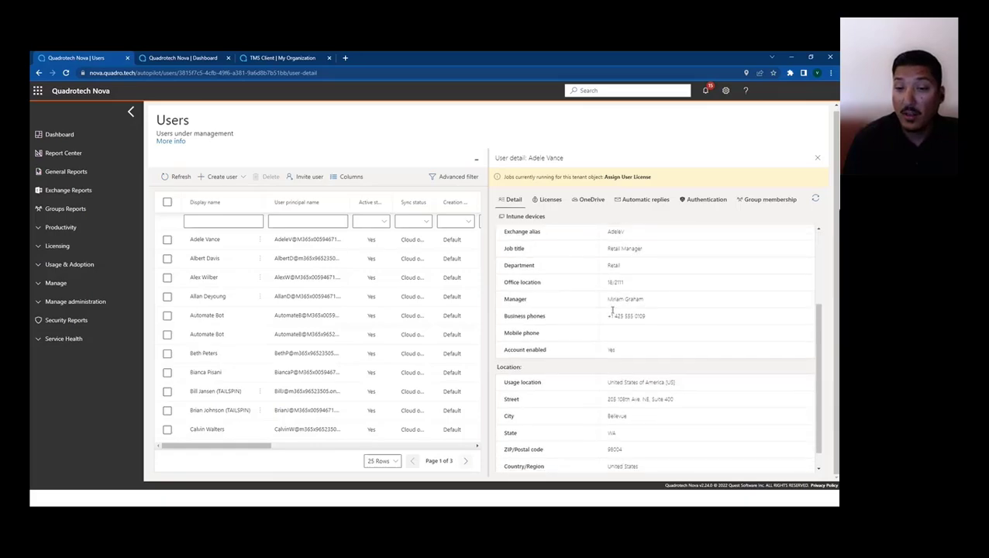
scroll(612, 313, "up", 3)
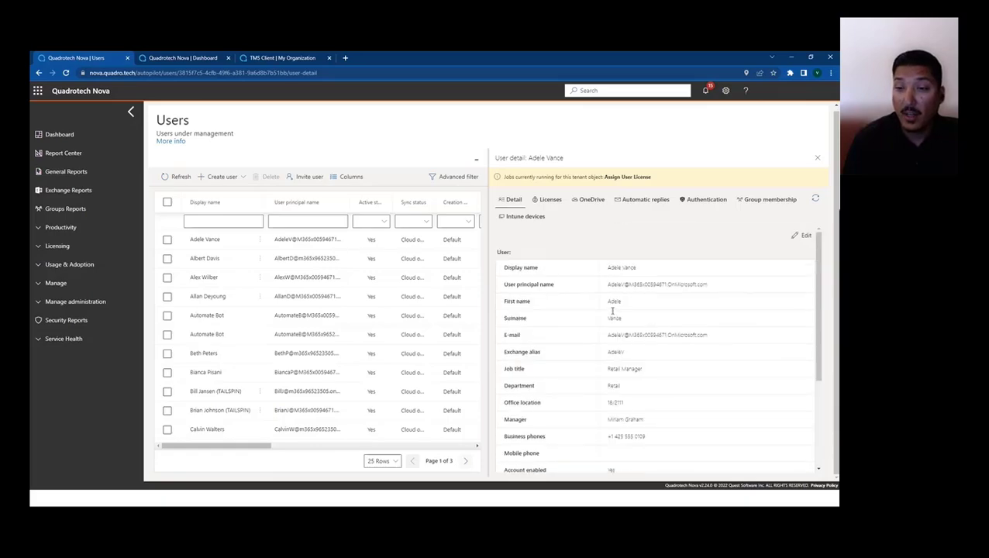
Open the list of managed mailboxes and show the details of the first mailbox
left_click(43, 283)
left_click(61, 344)
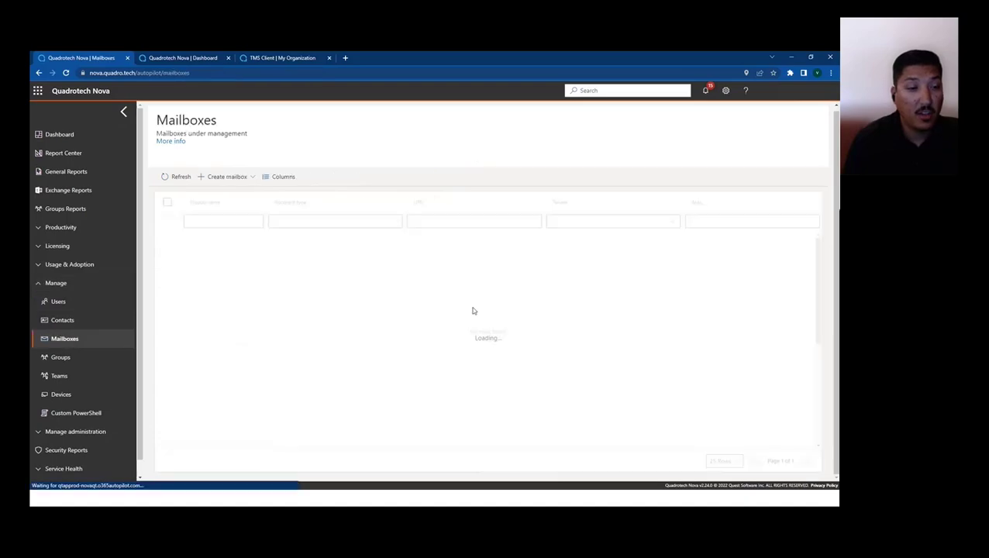
left_click(207, 240)
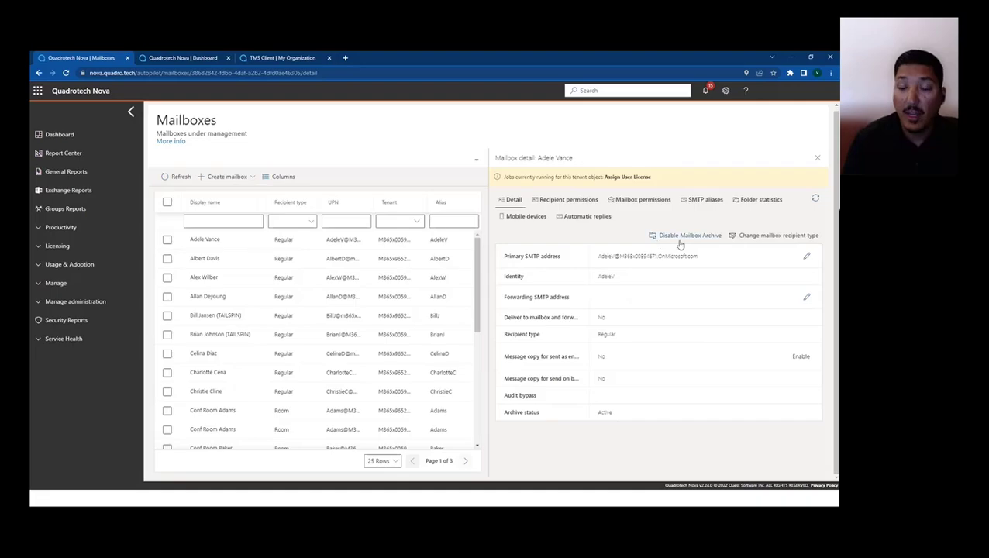
Check which recipient types the mailbox can be changed to, leave the type as is, and review its recipient permissions
left_click(782, 236)
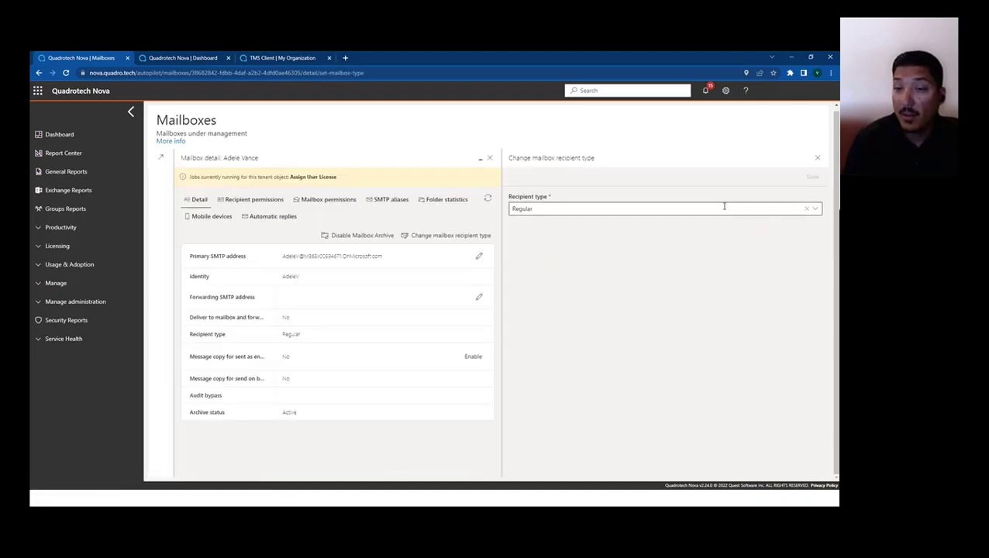
left_click(815, 209)
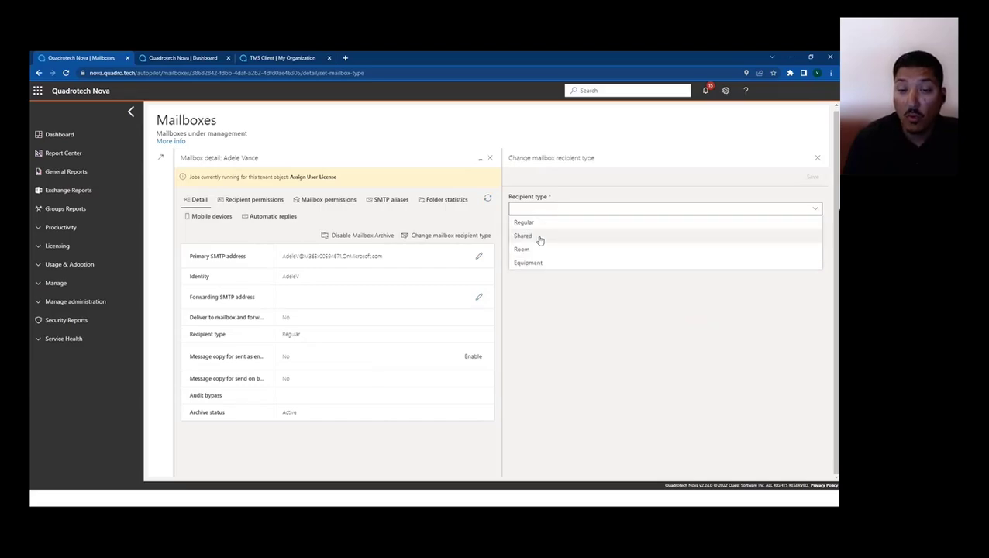
left_click(612, 395)
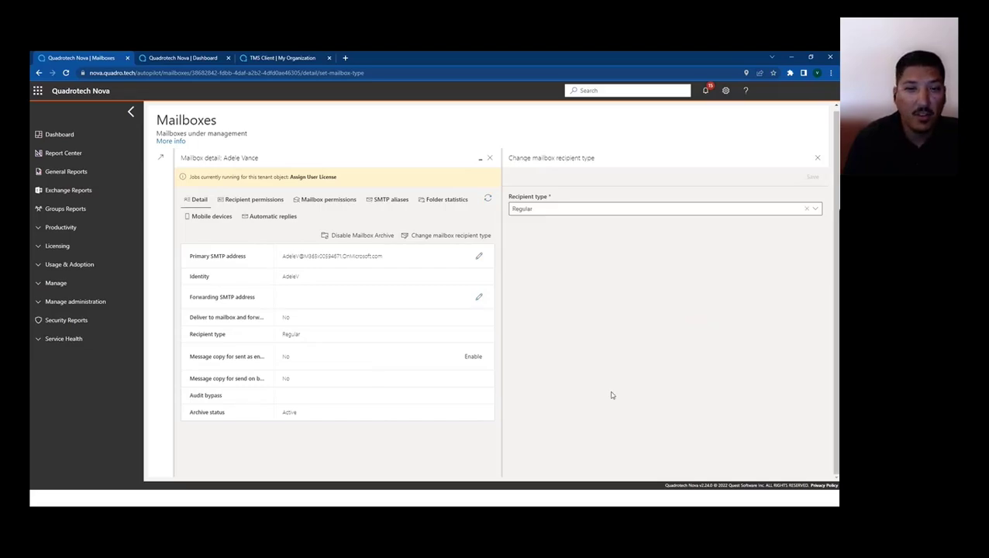
left_click(817, 157)
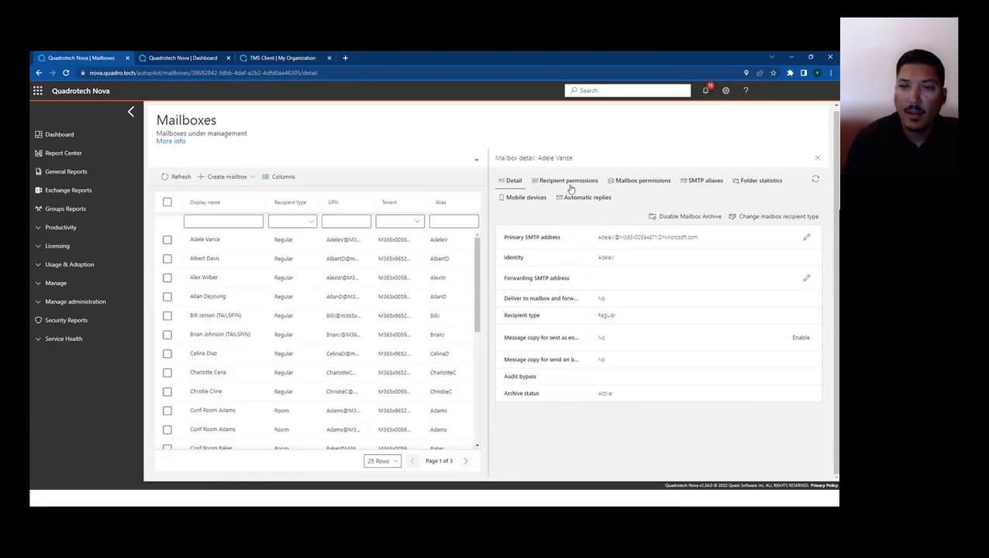
left_click(571, 184)
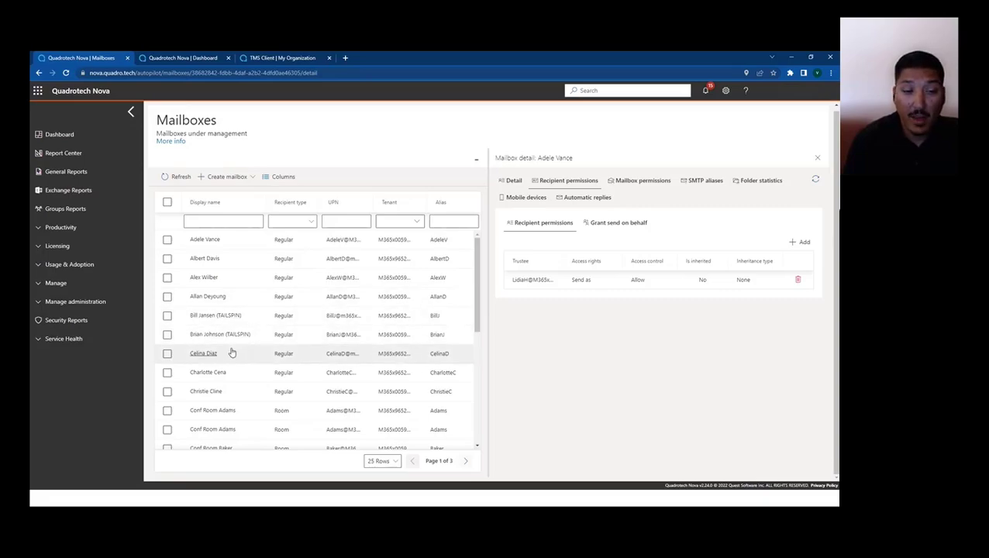
Open the managed Teams, expand the first tenant and its Design team, and show the Design team's details
left_click(43, 284)
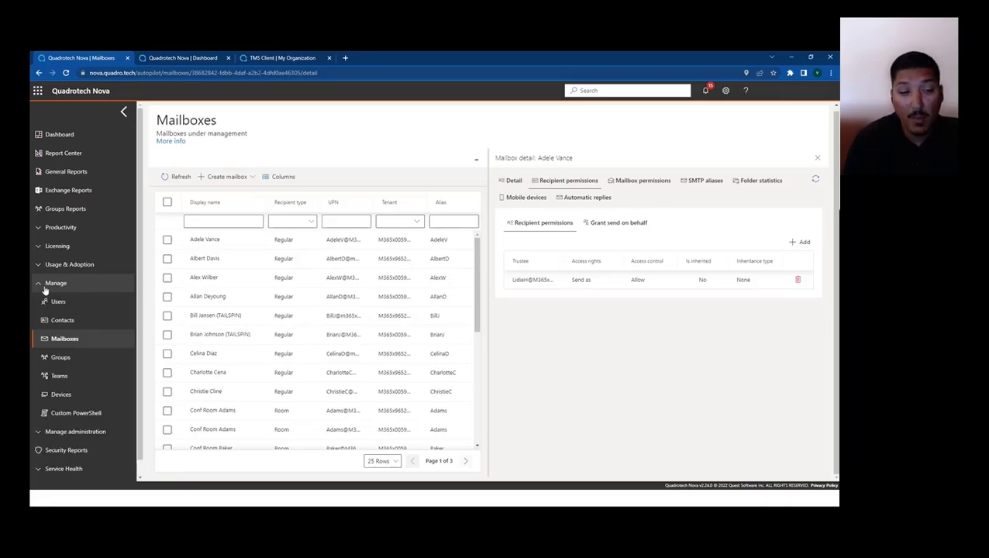
left_click(55, 375)
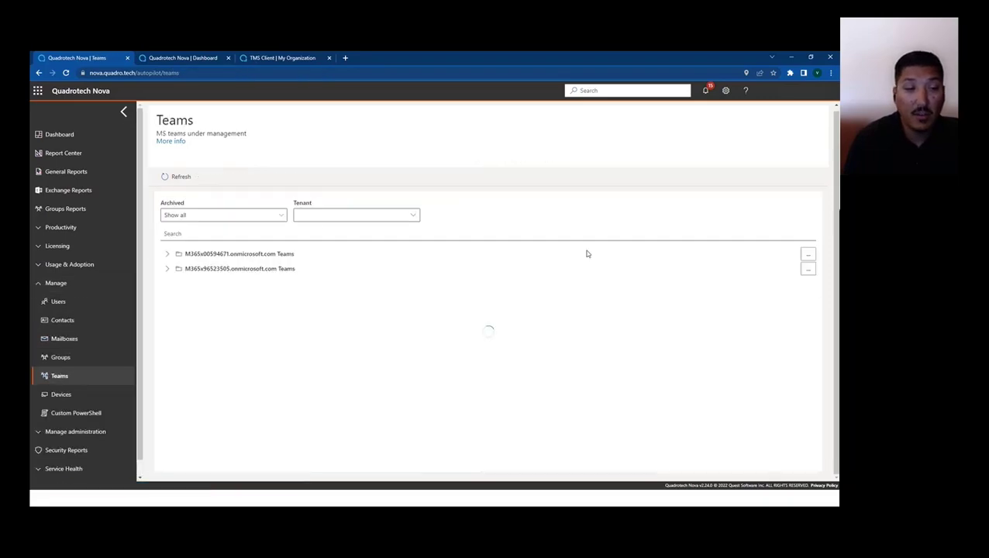
left_click(167, 253)
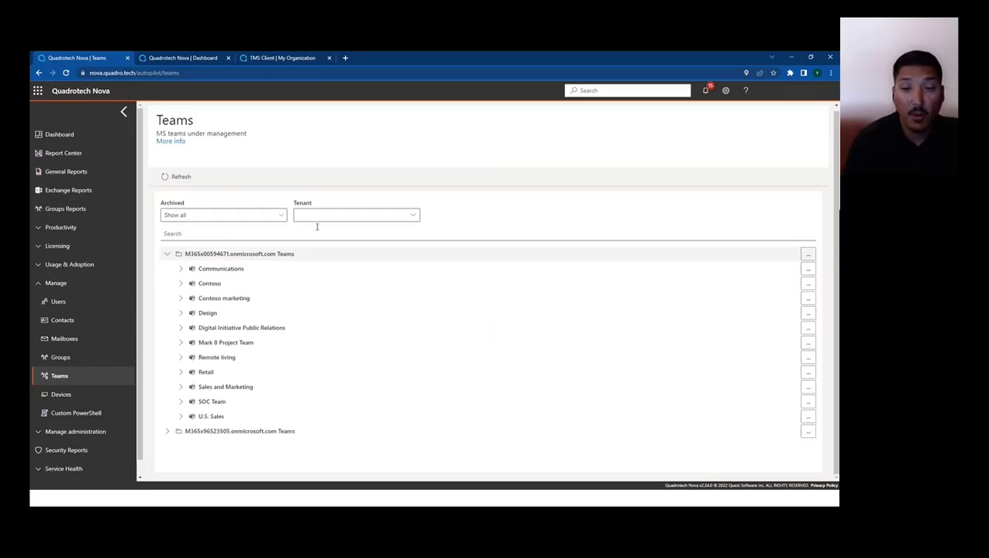
left_click(179, 313)
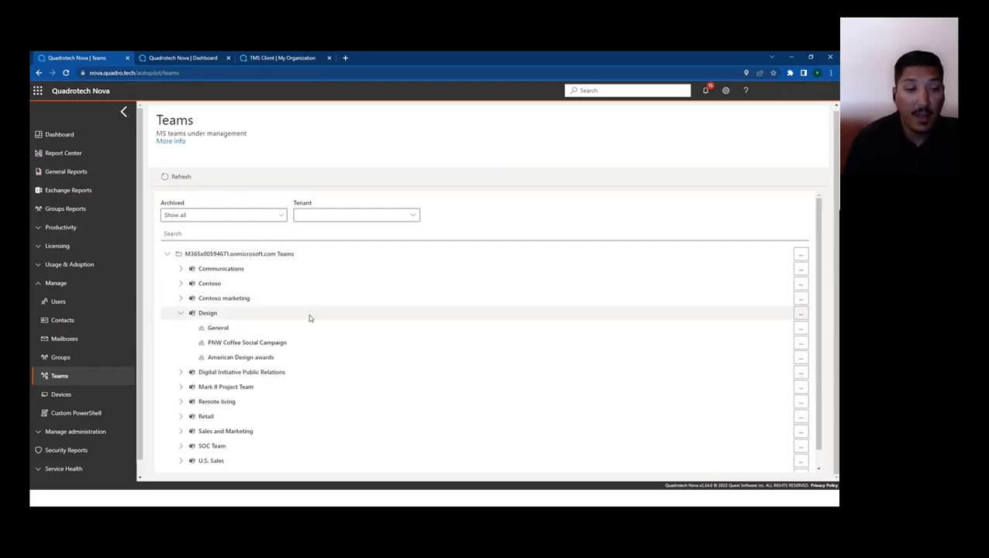
left_click(803, 330)
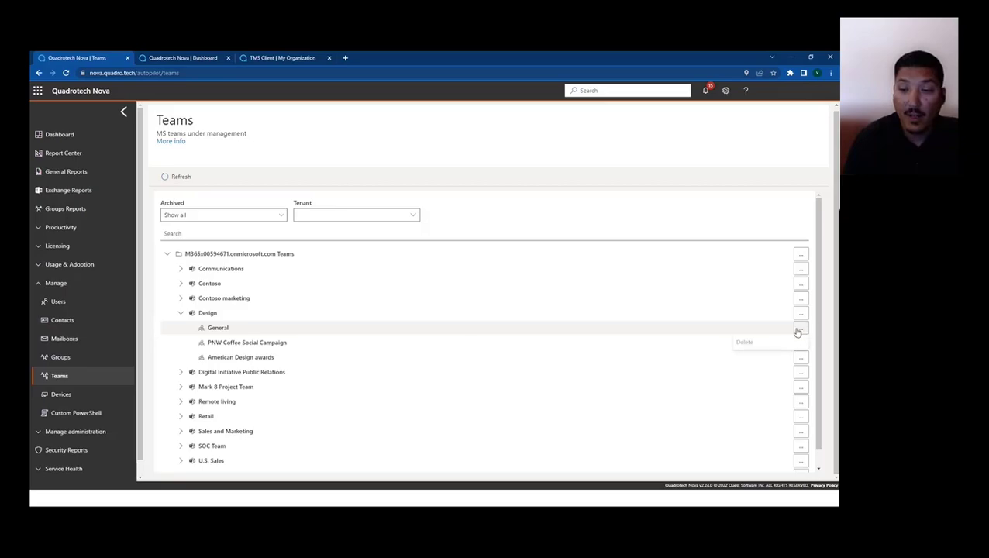
left_click(746, 328)
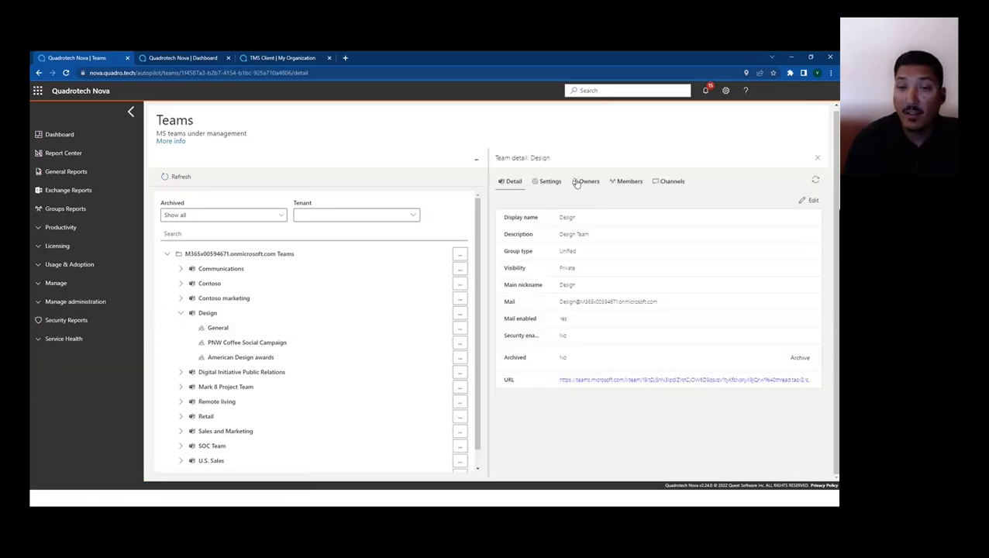
Review the Design team's member, guest, messaging and fun settings, and its list of owners
left_click(560, 184)
scroll(697, 196, "down", 2)
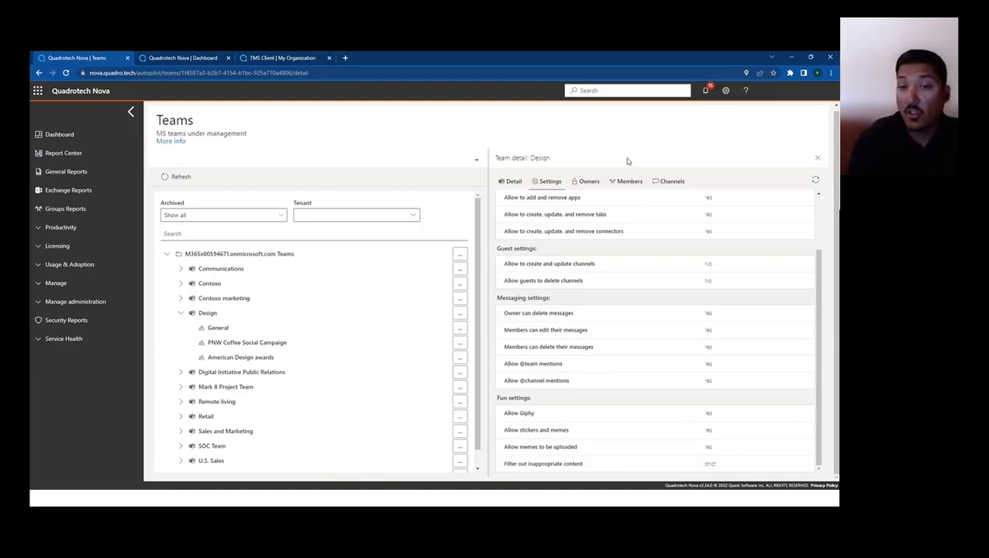
scroll(586, 190, "up", 3)
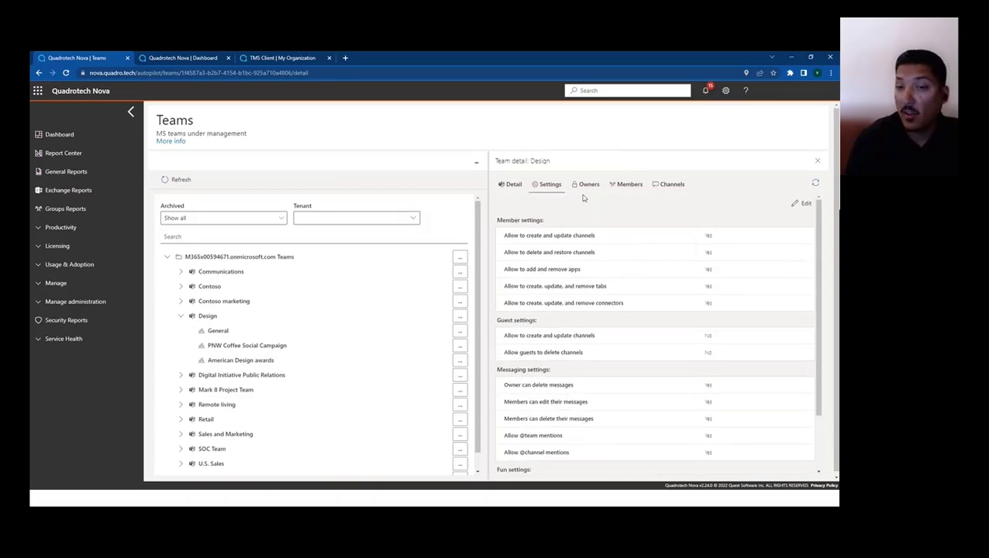
left_click(586, 186)
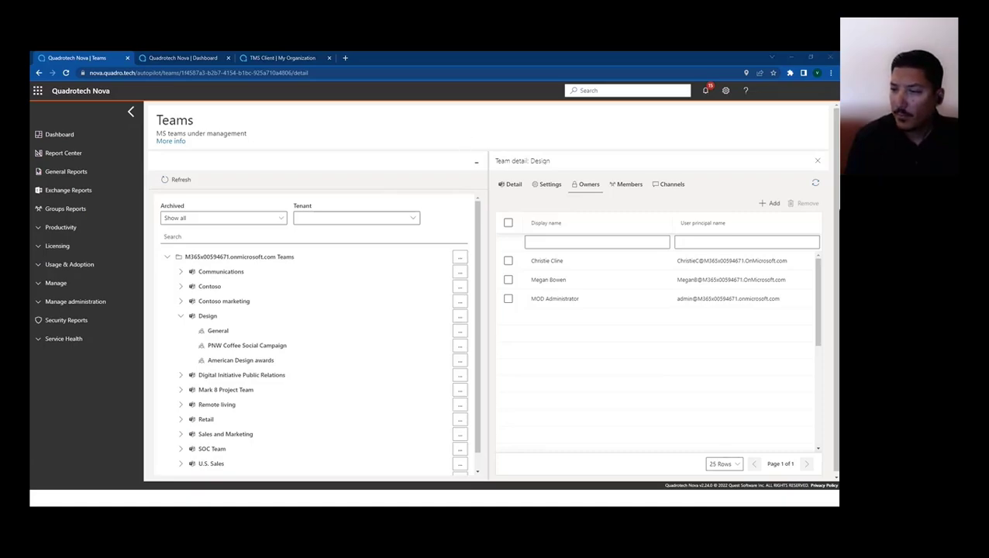
Switch to the slide presentation and advance to the slide after Managing Users
key("alt+Tab")
left_click(537, 193)
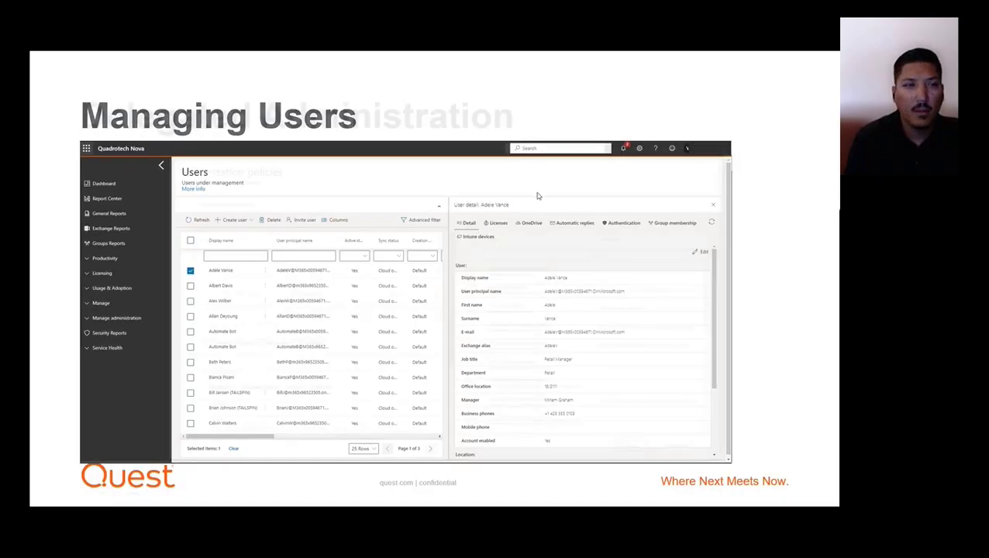
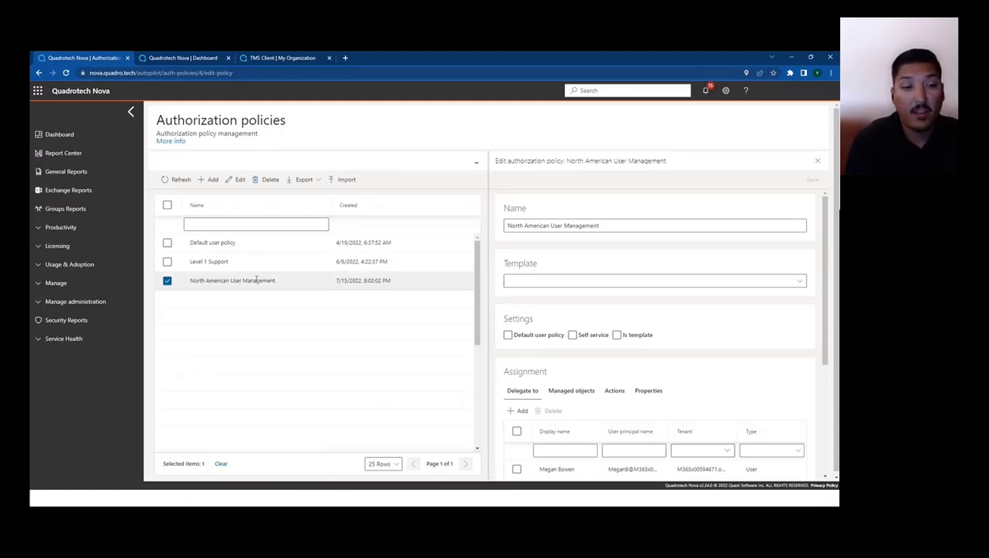
Start adding a delegation to the North American User Management authorization policy and browse the selectable users
left_click(257, 280)
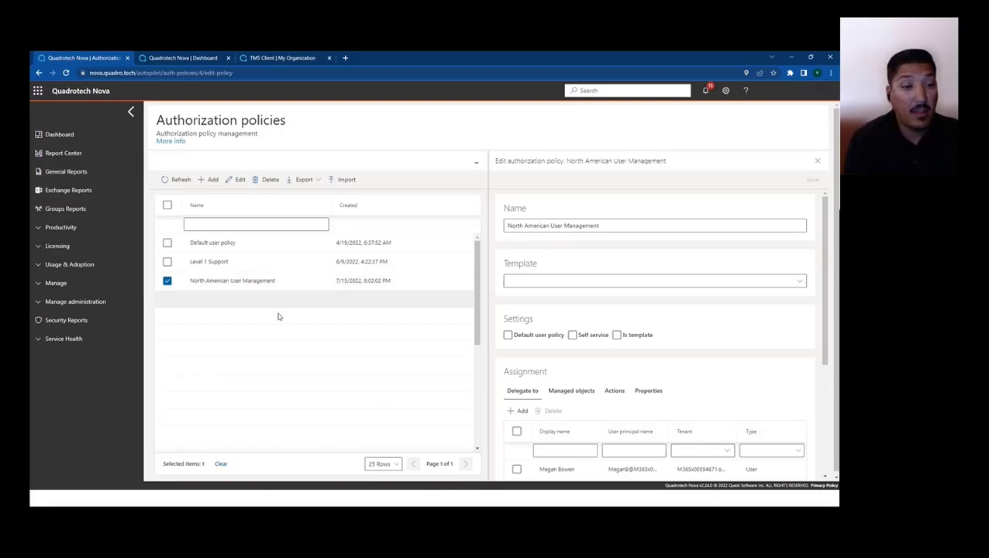
scroll(622, 315, "down", 1)
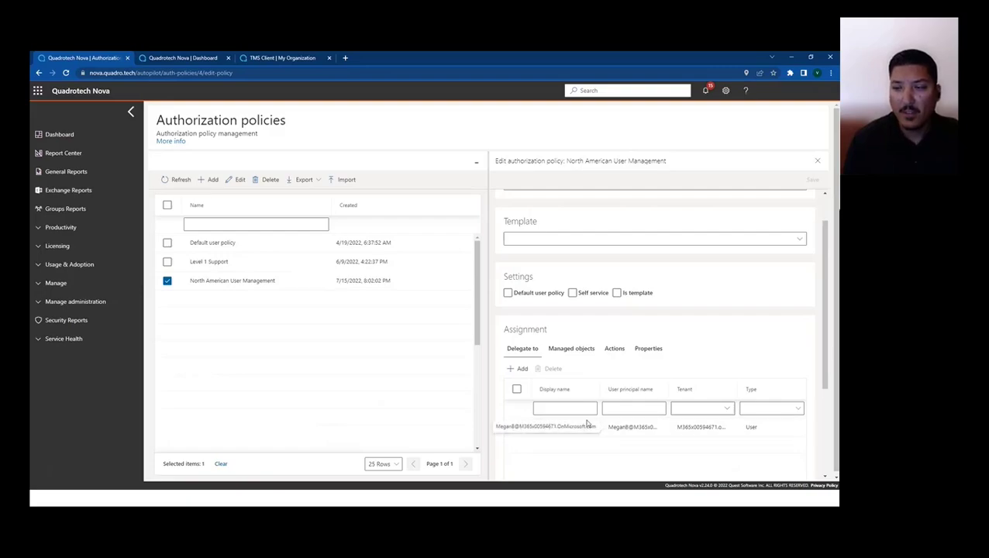
left_click(518, 369)
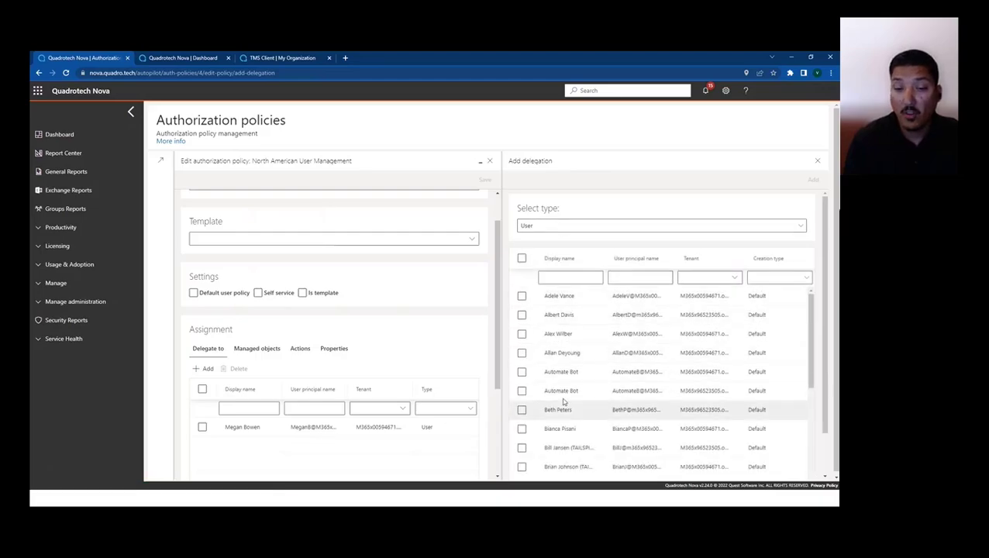
scroll(563, 347, "down", 3)
scroll(563, 347, "up", 3)
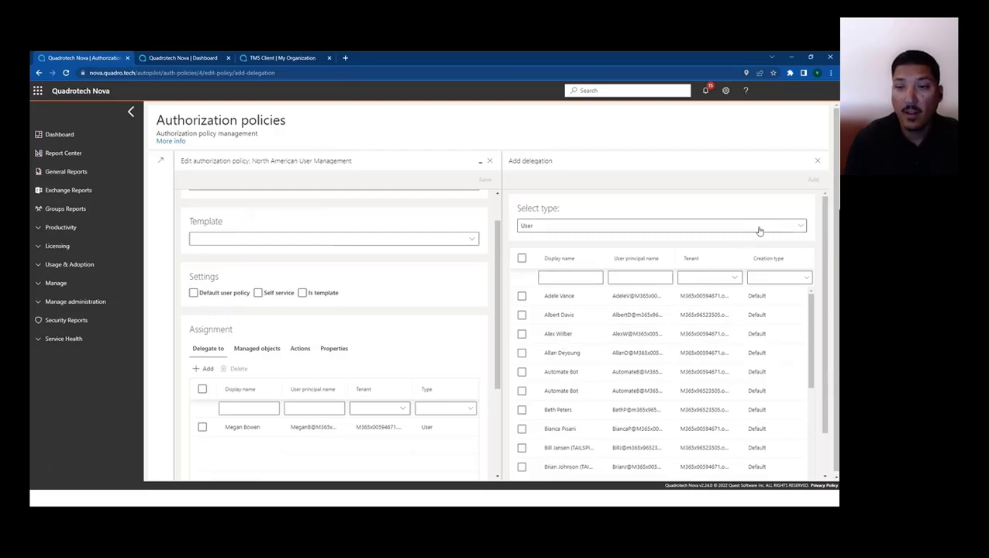
Set the delegation type to Group, browse the selectable groups, and review the available delegation types
left_click(800, 227)
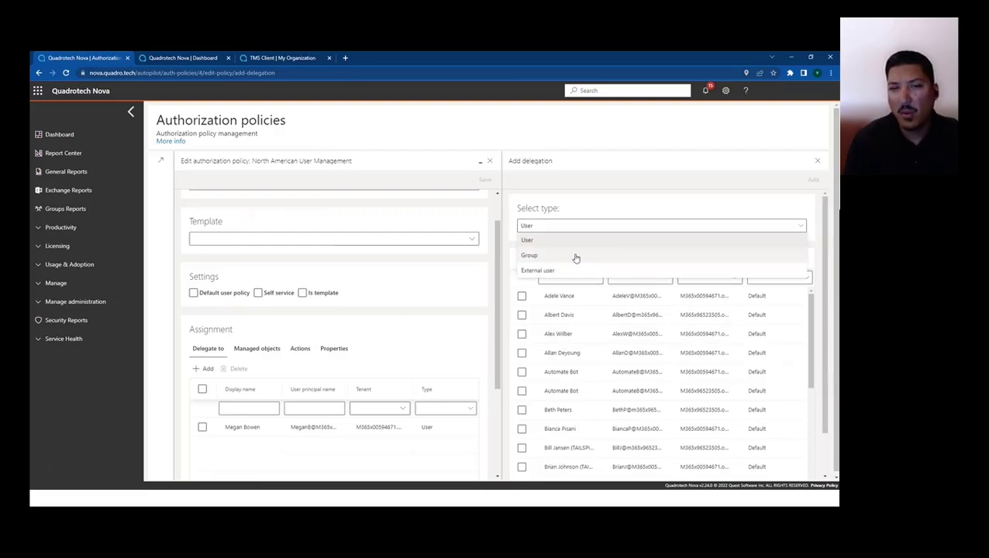
left_click(541, 260)
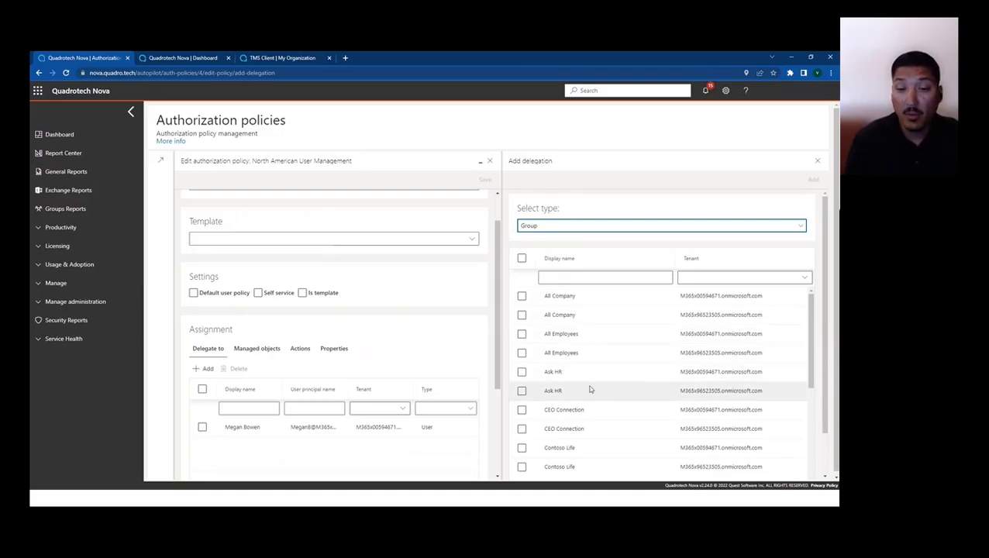
scroll(611, 314, "down", 3)
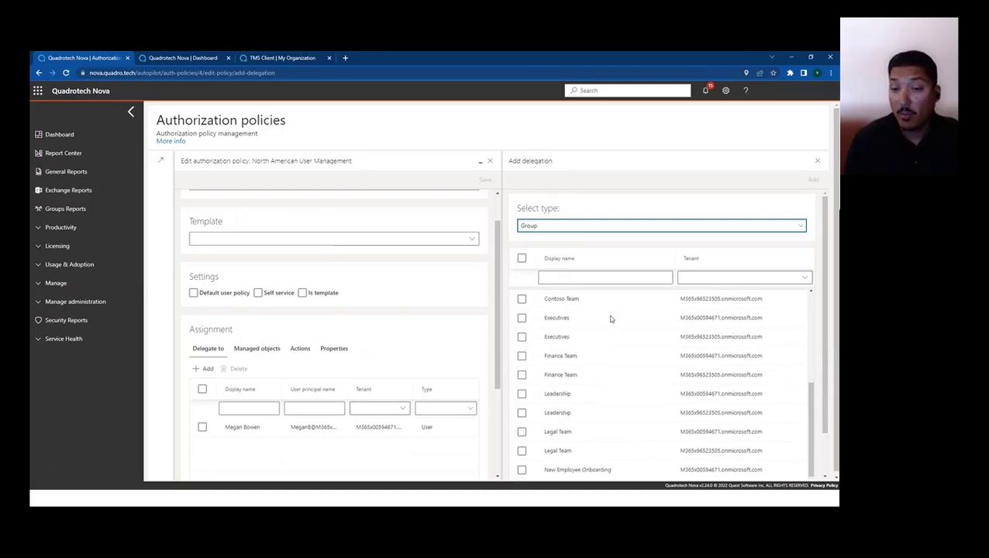
scroll(610, 319, "down", 1)
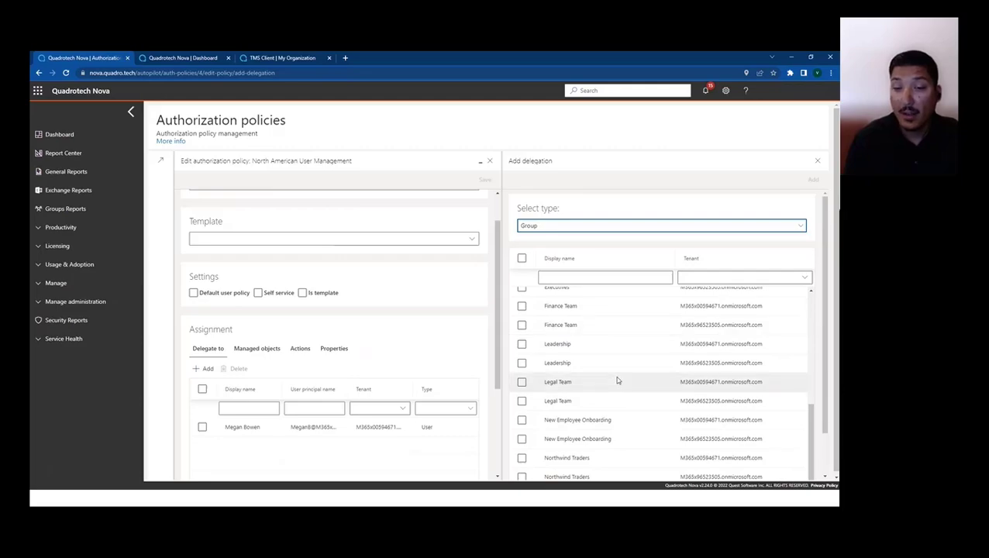
scroll(618, 379, "up", 5)
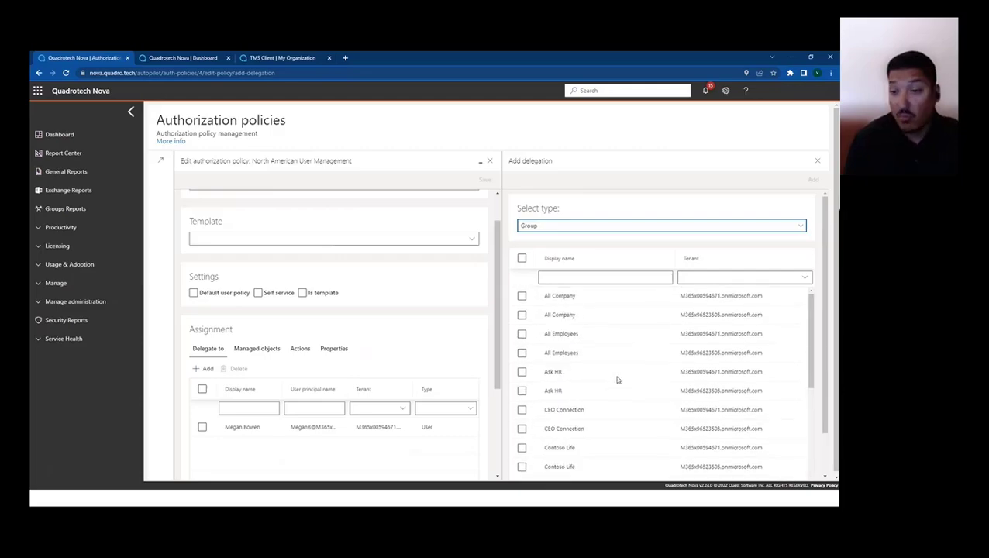
left_click(803, 227)
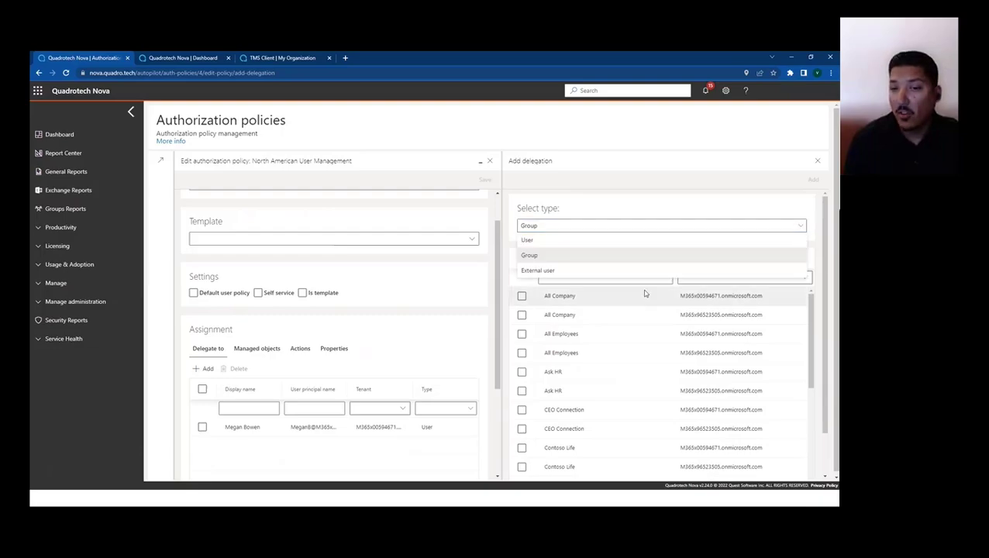
left_click(610, 205)
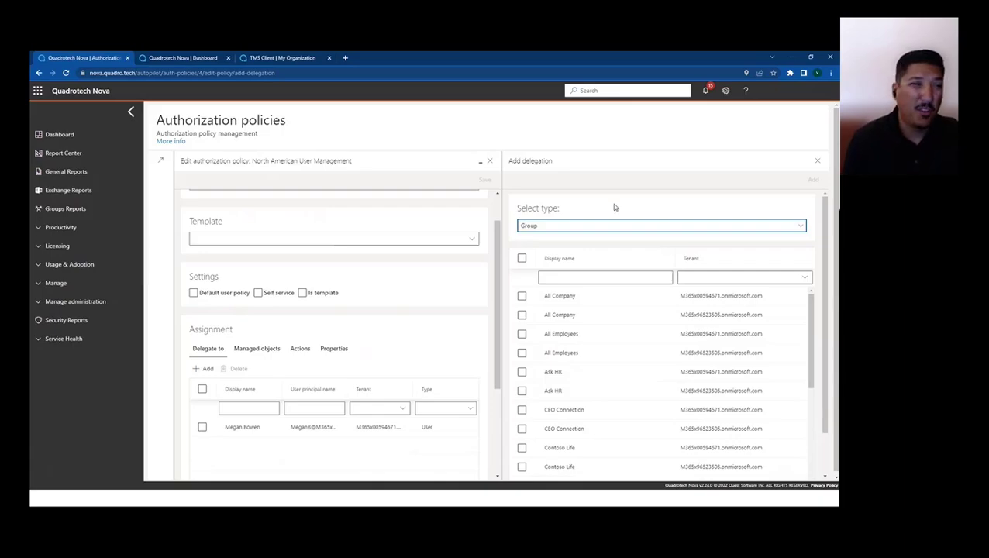
View the signed-in account's organization and role details, and close the account view
left_click(810, 97)
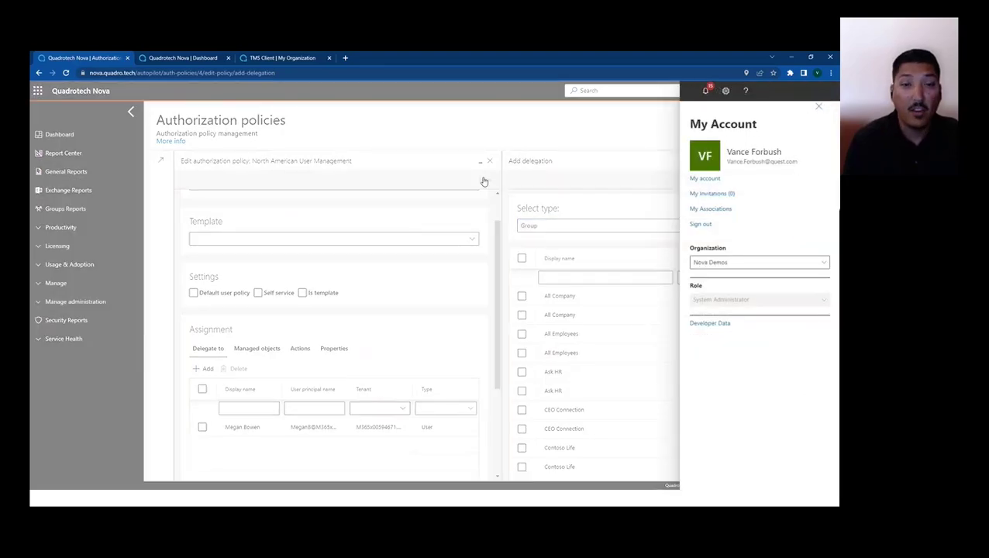
left_click(542, 137)
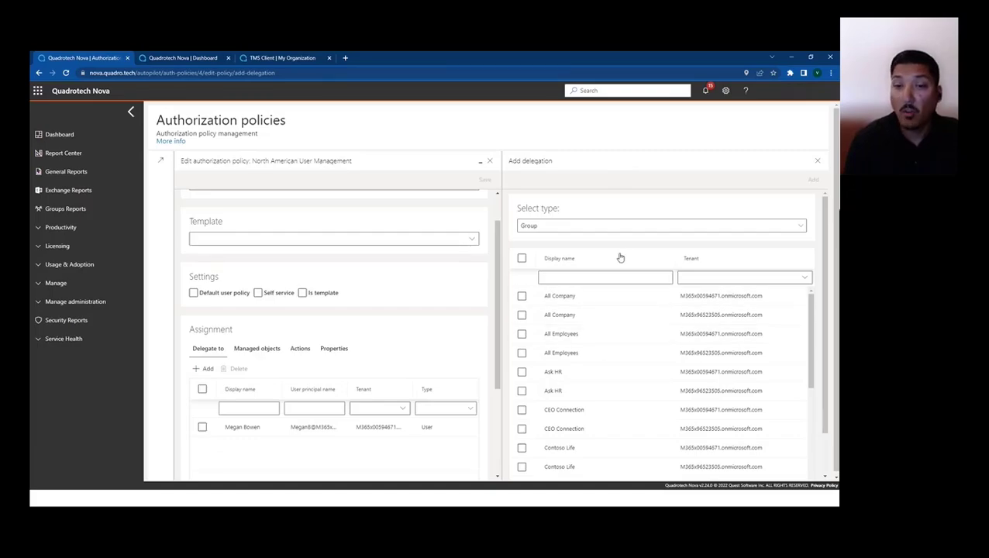
Review the organizational units assigned as managed objects of the North American User Management policy, widening the Tenant column
left_click(254, 349)
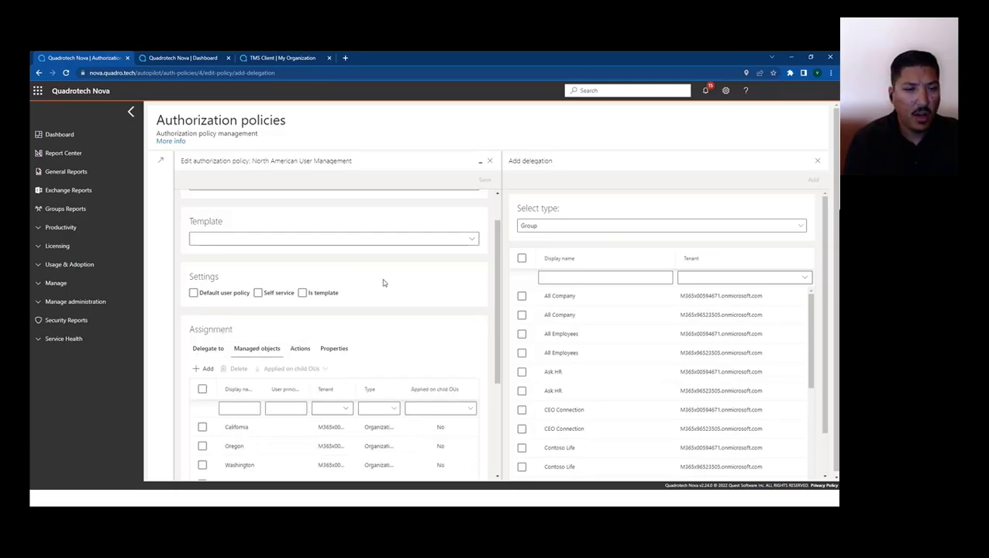
scroll(383, 281, "down", 1)
scroll(383, 283, "down", 1)
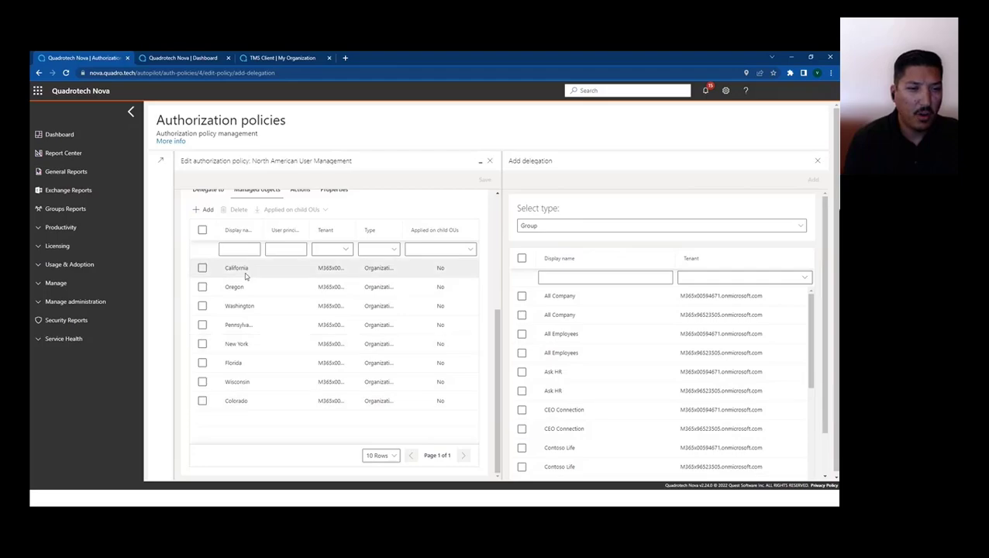
scroll(268, 364, "up", 1)
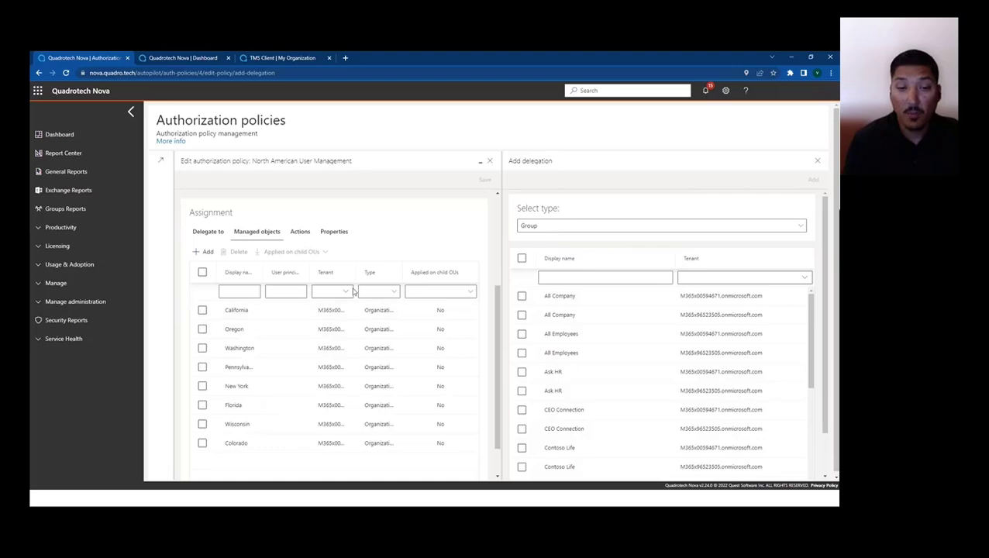
left_click_drag(365, 275, 376, 276)
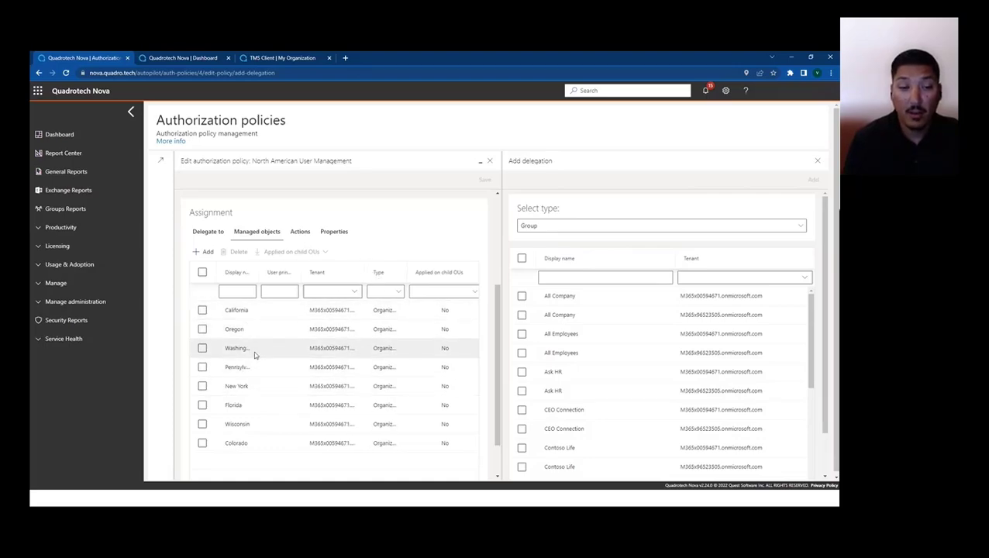
Start adding managed objects to the policy and review the available object types, keeping User selected
left_click(203, 251)
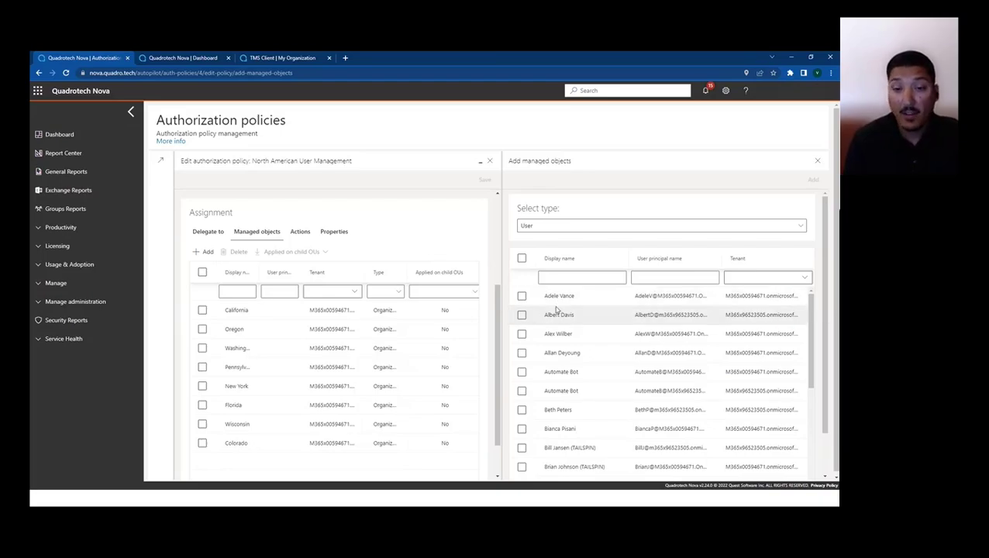
left_click(794, 225)
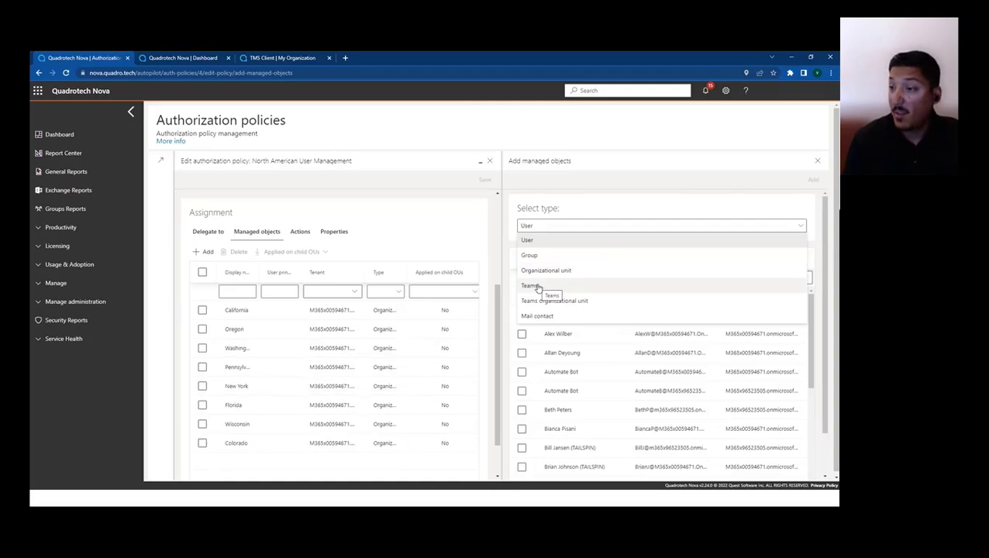
left_click(503, 247)
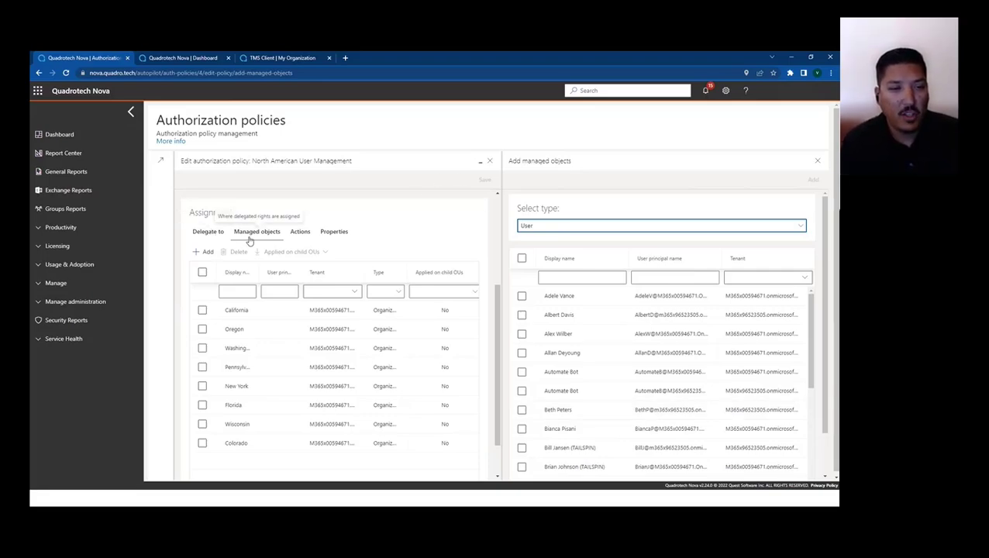
Display the policy's delegated actions with 100 rows per page
left_click(299, 231)
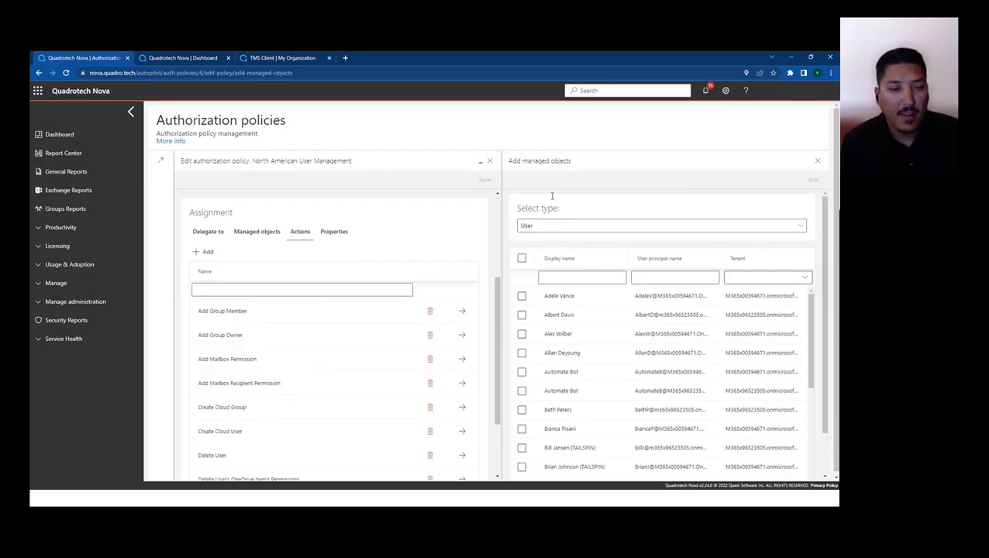
scroll(480, 204, "down", 1)
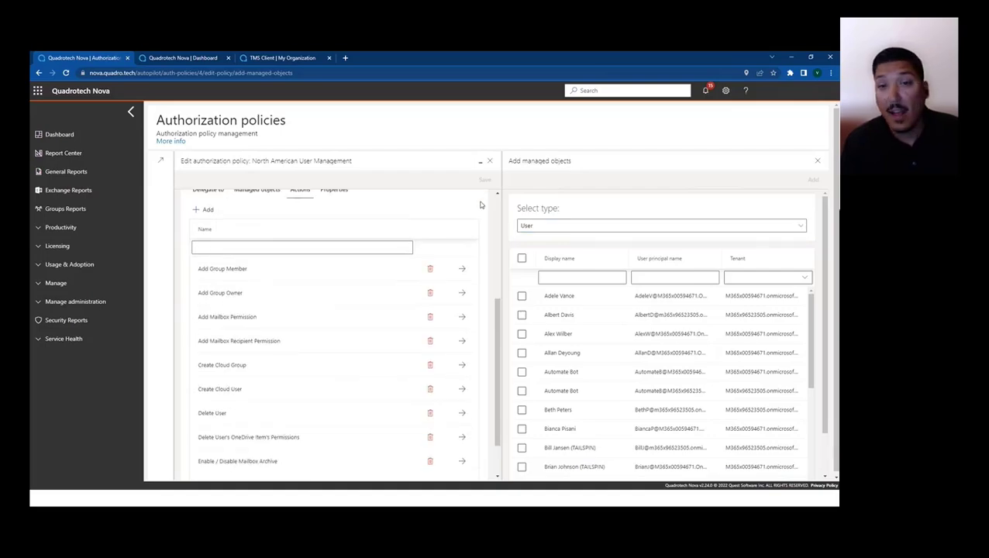
scroll(480, 205, "down", 1)
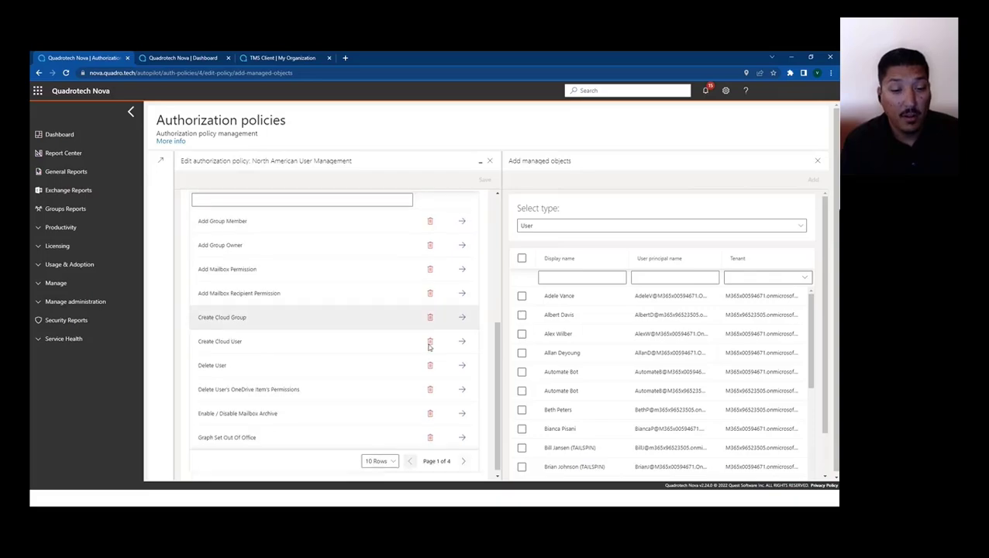
left_click(386, 456)
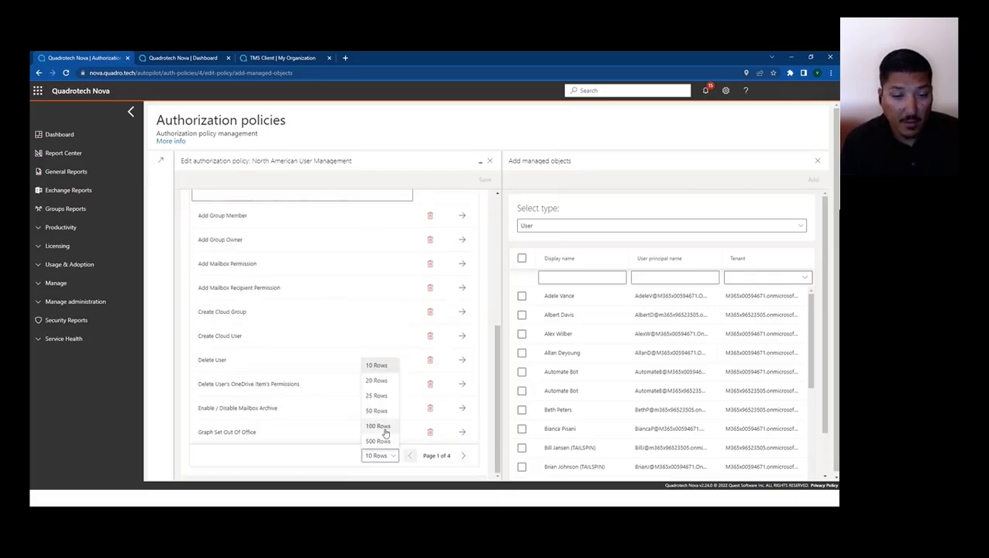
left_click(381, 427)
left_click_drag(498, 436, 495, 252)
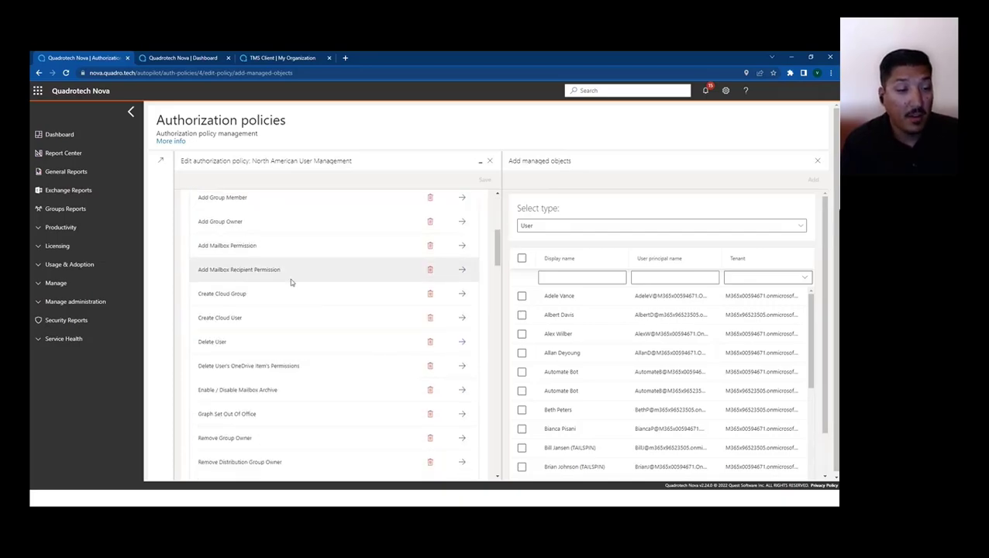
Examine the policy's delegated actions for users, groups, mailboxes and devices, including the Show actions
scroll(286, 295, "down", 1)
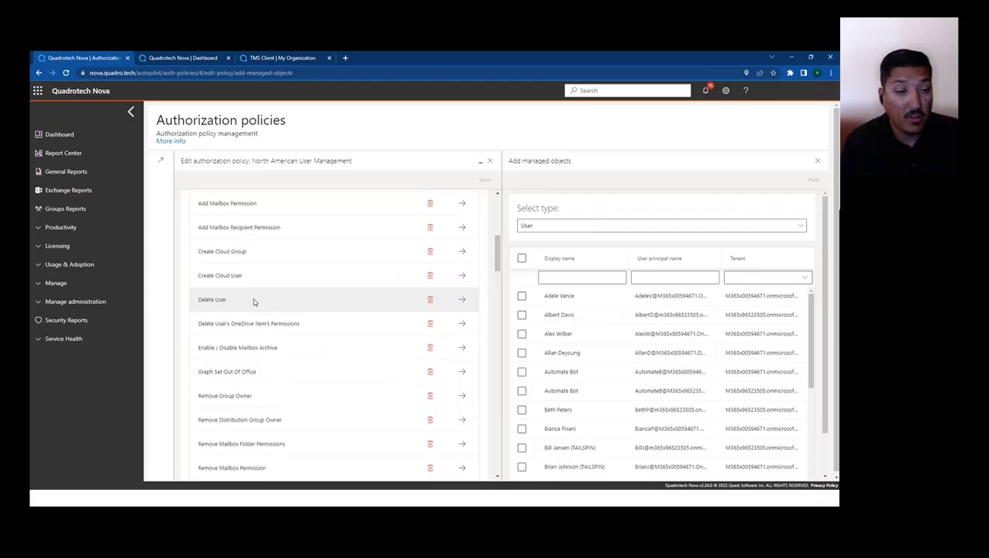
scroll(252, 368, "down", 2)
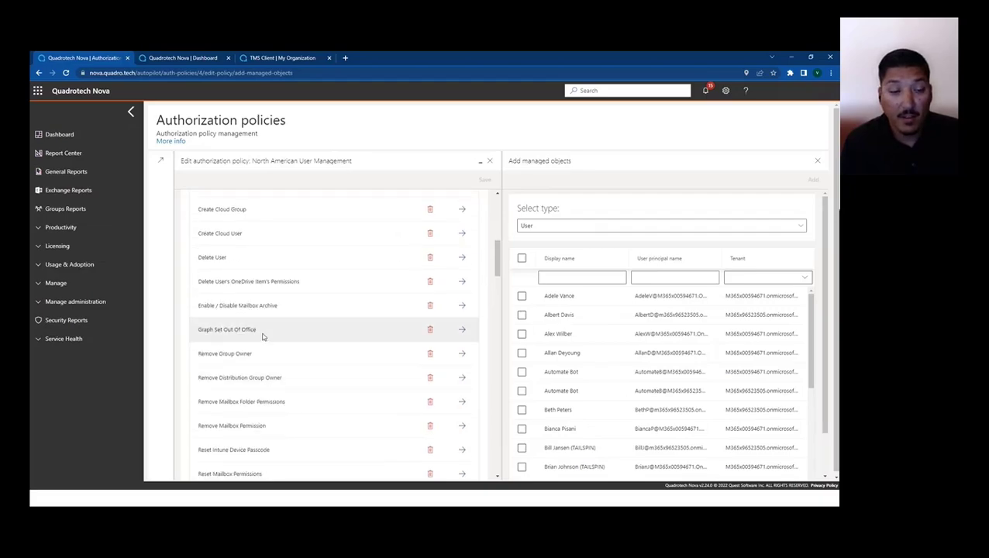
scroll(256, 349, "down", 2)
scroll(302, 365, "down", 3)
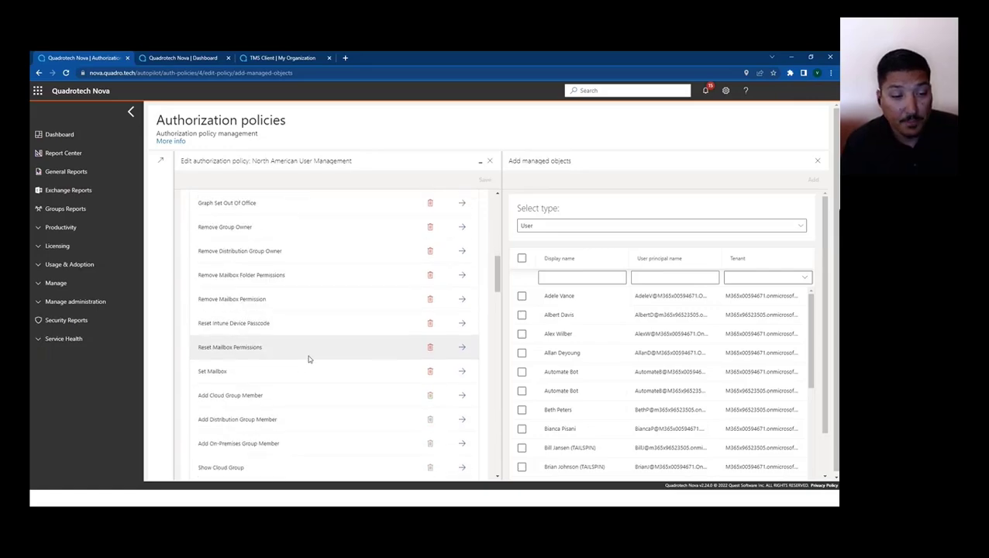
scroll(304, 358, "down", 3)
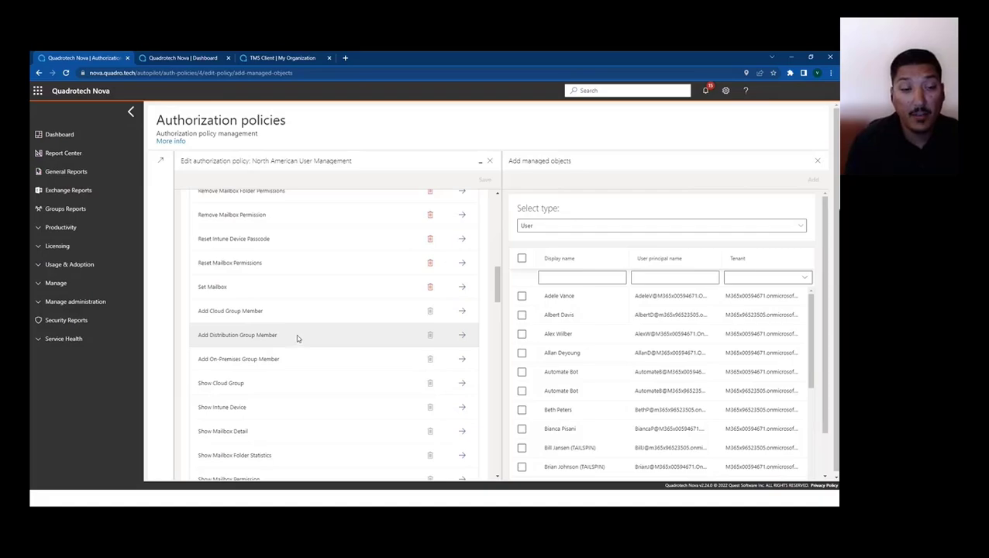
scroll(297, 338, "down", 2)
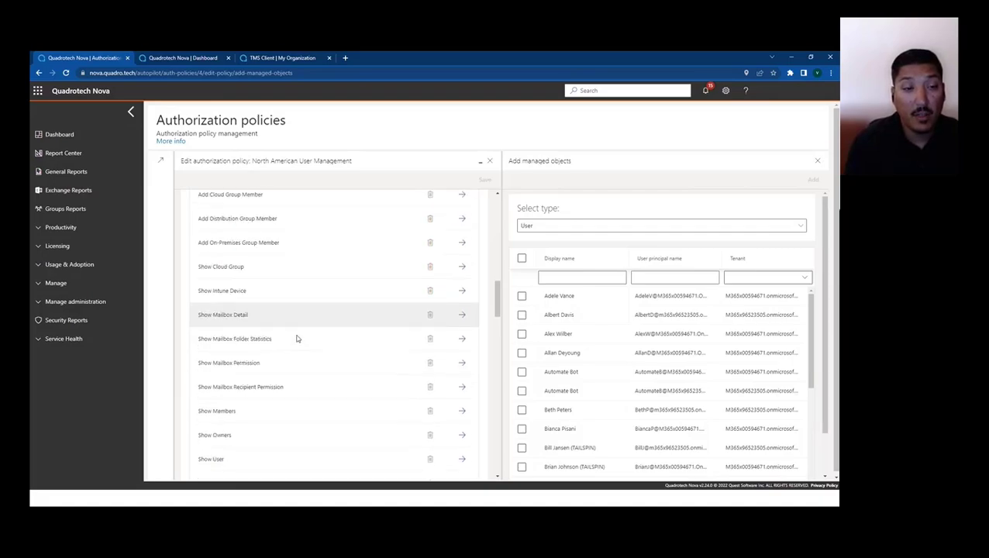
scroll(297, 338, "up", 5)
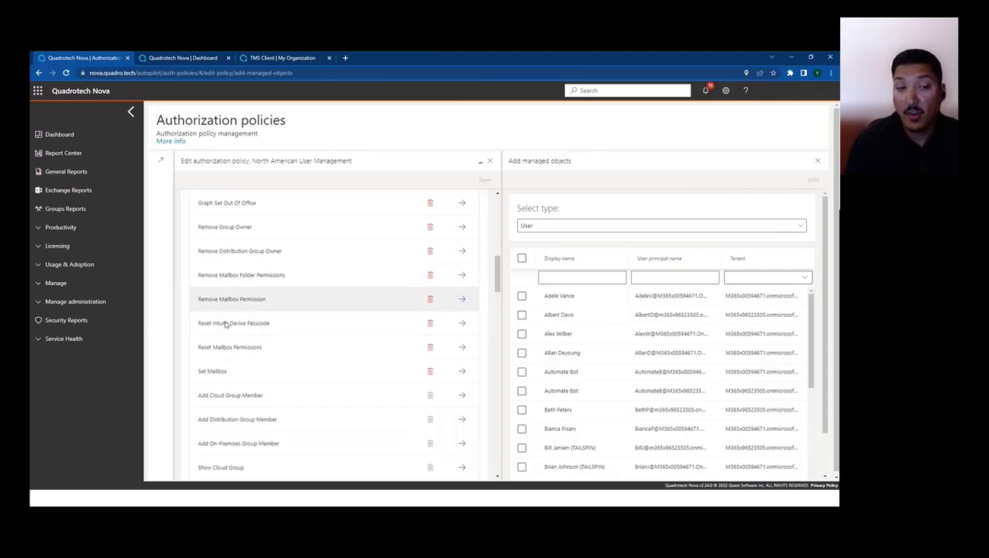
scroll(250, 339, "up", 10)
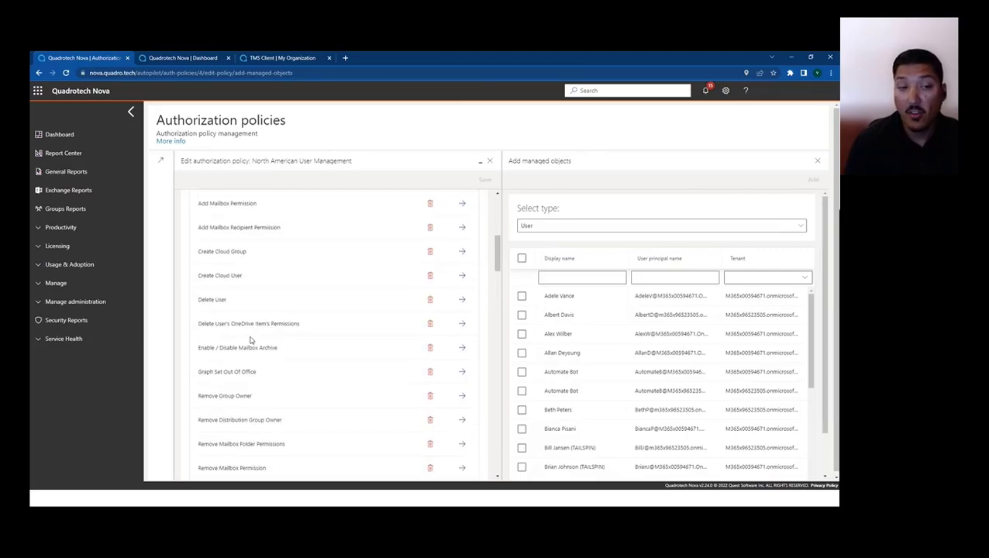
scroll(250, 336, "down", 2)
Start adding actions to the policy and set the list of available actions to 100 rows per page
left_click(206, 222)
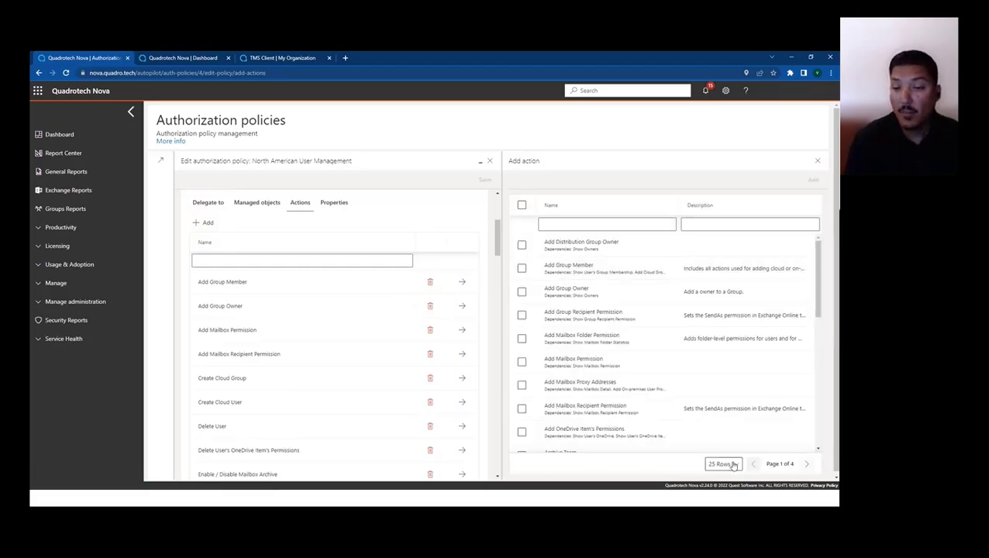
left_click(721, 463)
left_click(720, 436)
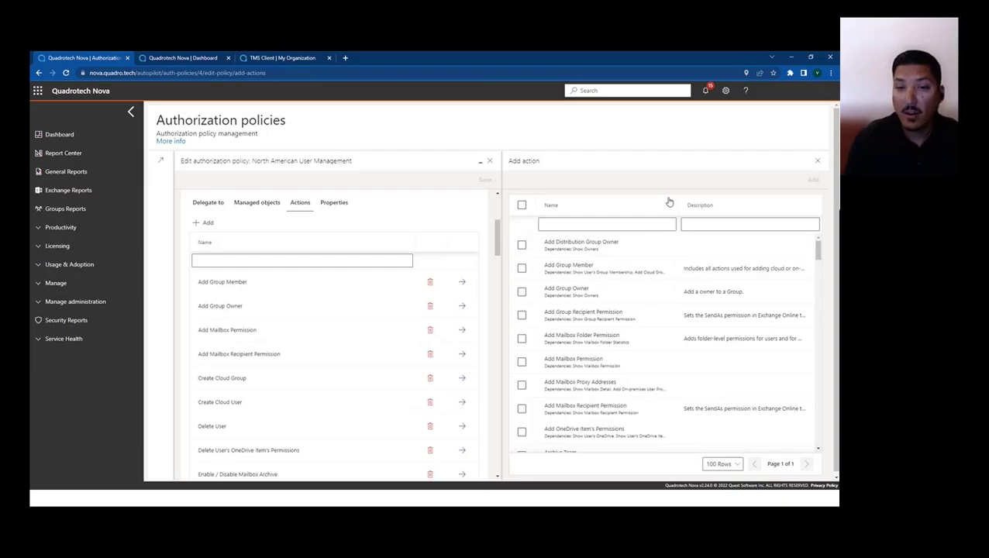
Browse the actions available for delegation, from adding mailbox permissions through the create, delete, Intune device and remove actions
scroll(672, 216, "down", 1)
scroll(620, 257, "down", 3)
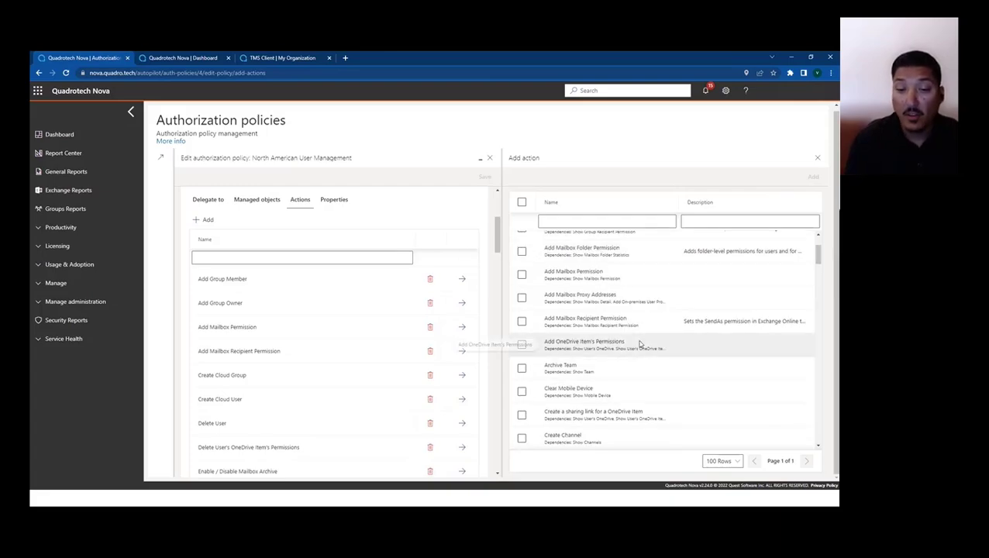
scroll(636, 368, "down", 3)
scroll(633, 375, "down", 3)
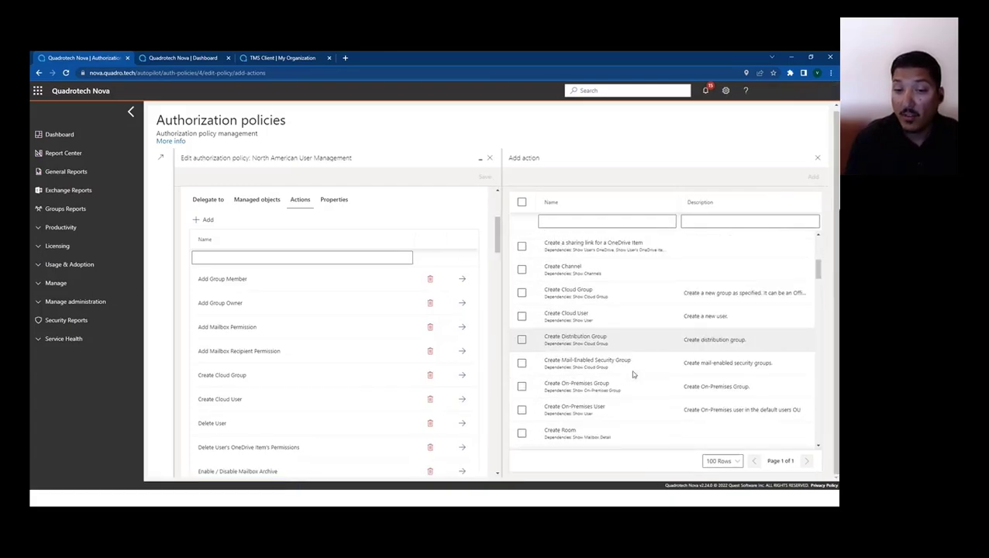
scroll(666, 323, "down", 3)
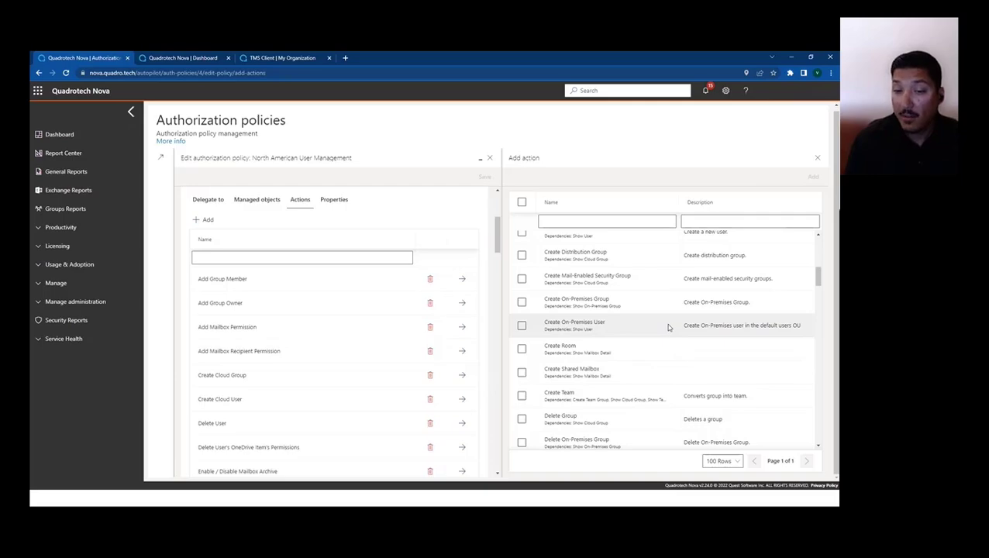
scroll(668, 326, "down", 5)
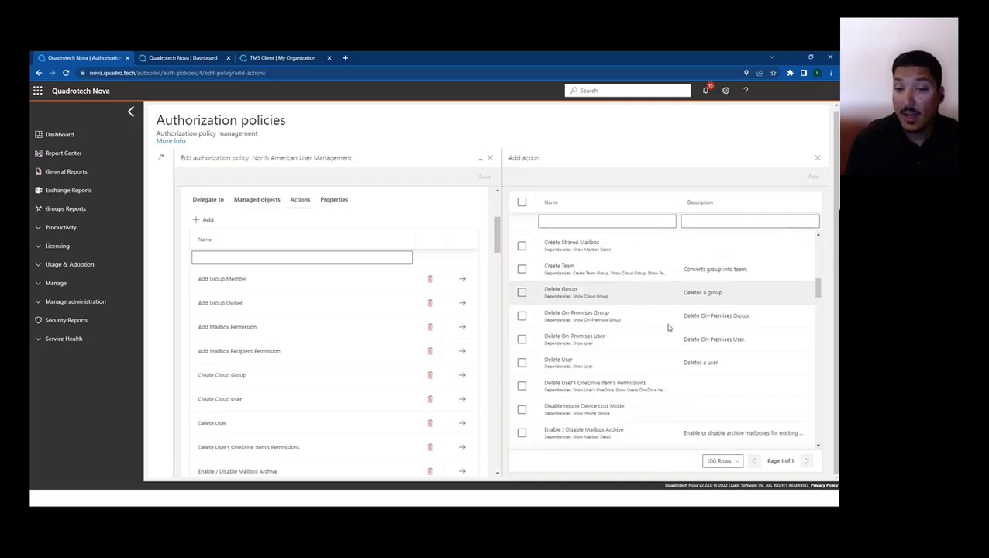
scroll(669, 328, "down", 5)
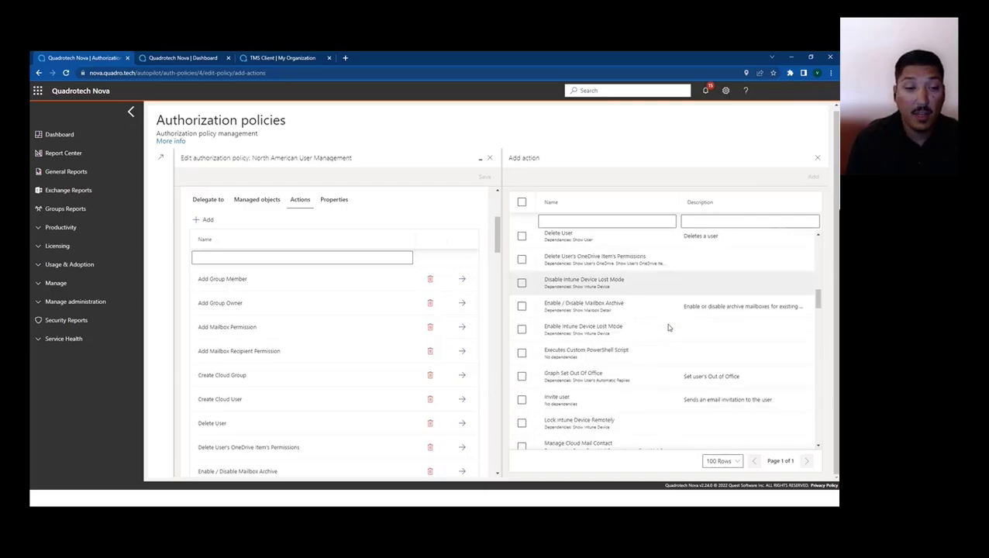
scroll(668, 327, "down", 5)
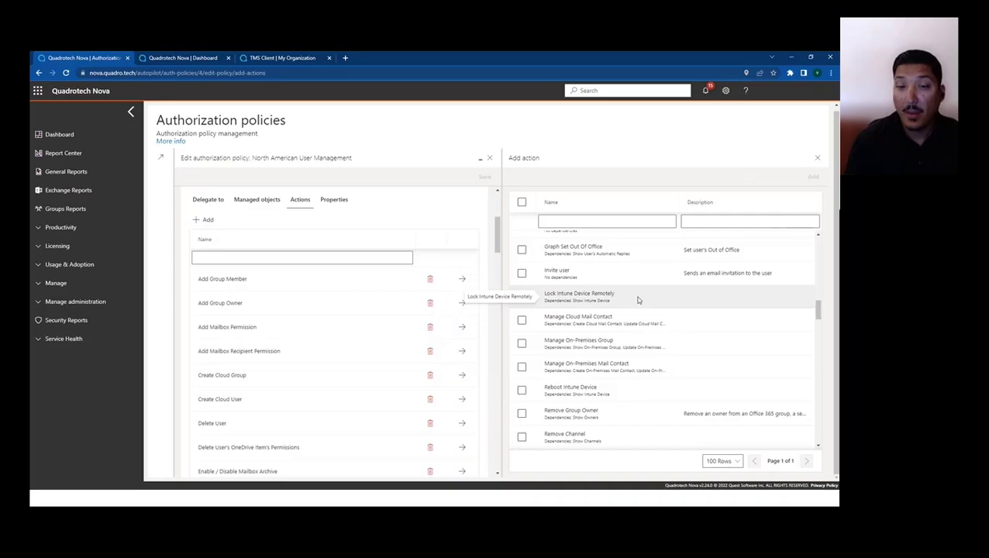
scroll(632, 306, "down", 4)
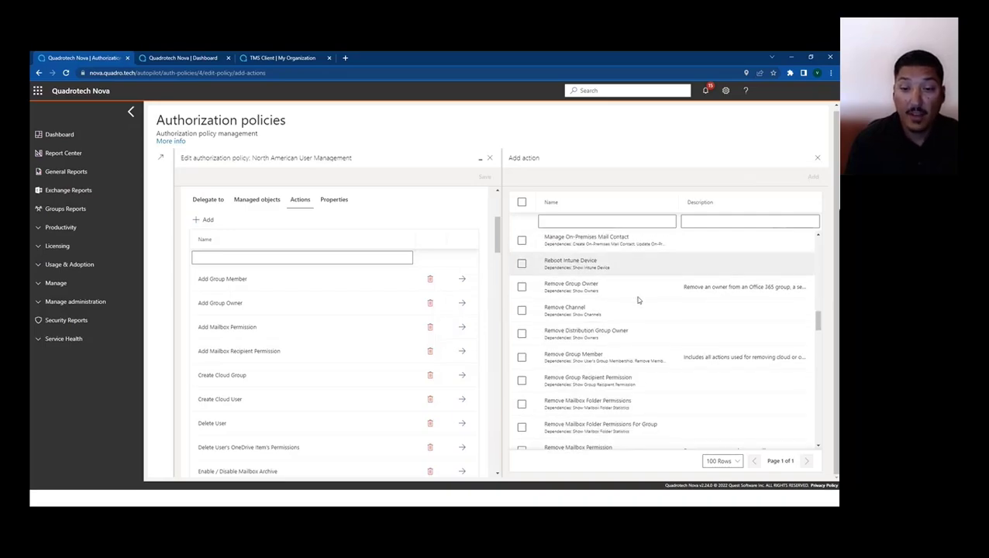
Review the policy's read and write property access, expanding the User category to inspect its individual properties
left_click(334, 200)
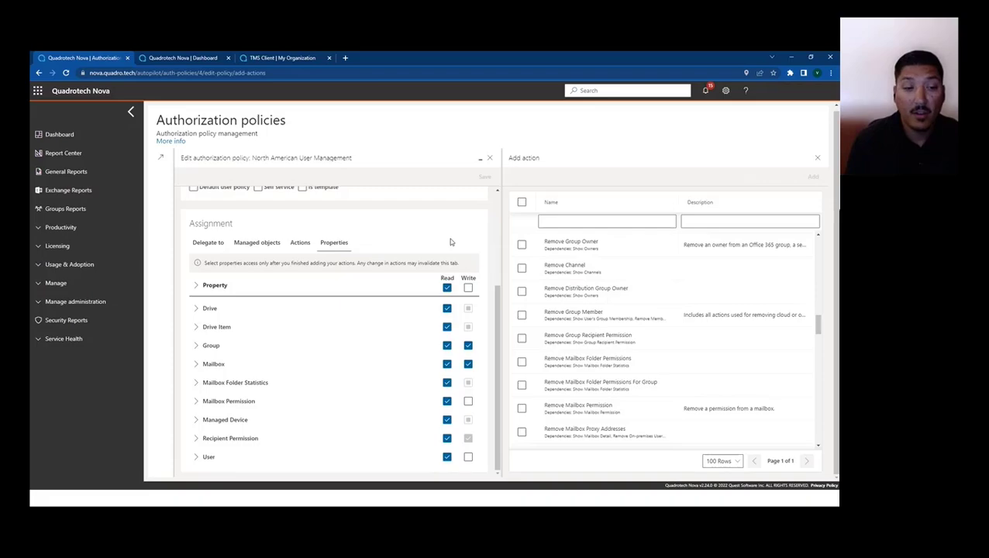
left_click(196, 459)
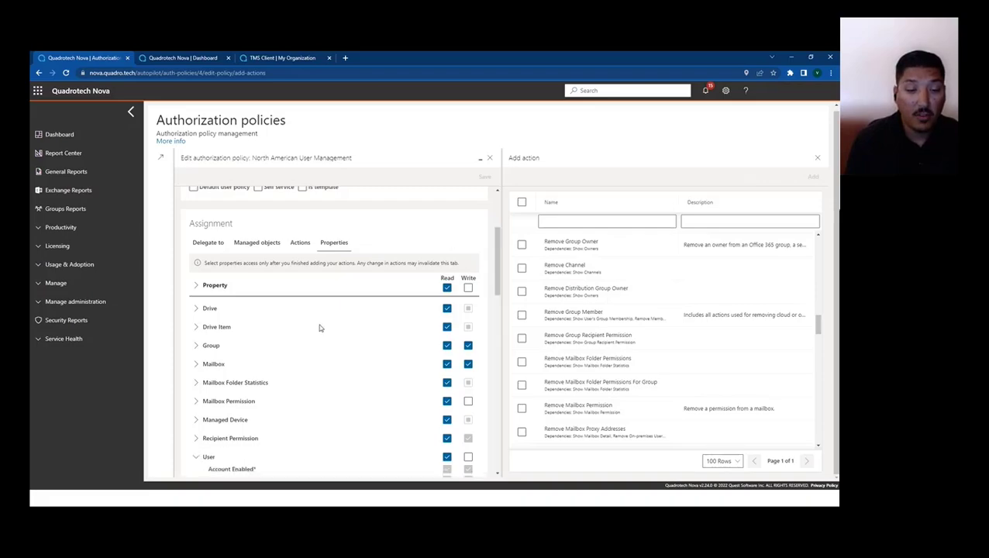
scroll(337, 318, "down", 3)
scroll(337, 321, "up", 1)
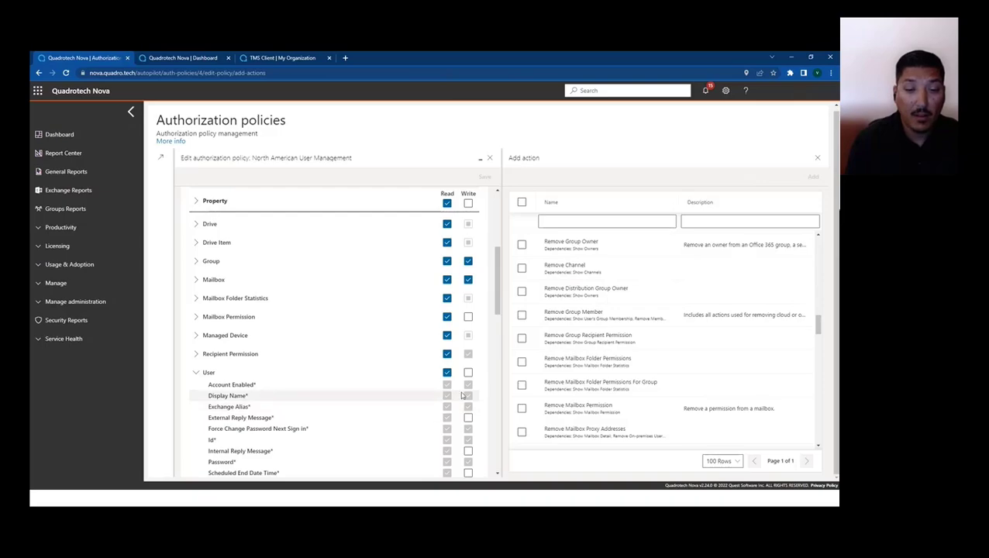
scroll(462, 395, "down", 1)
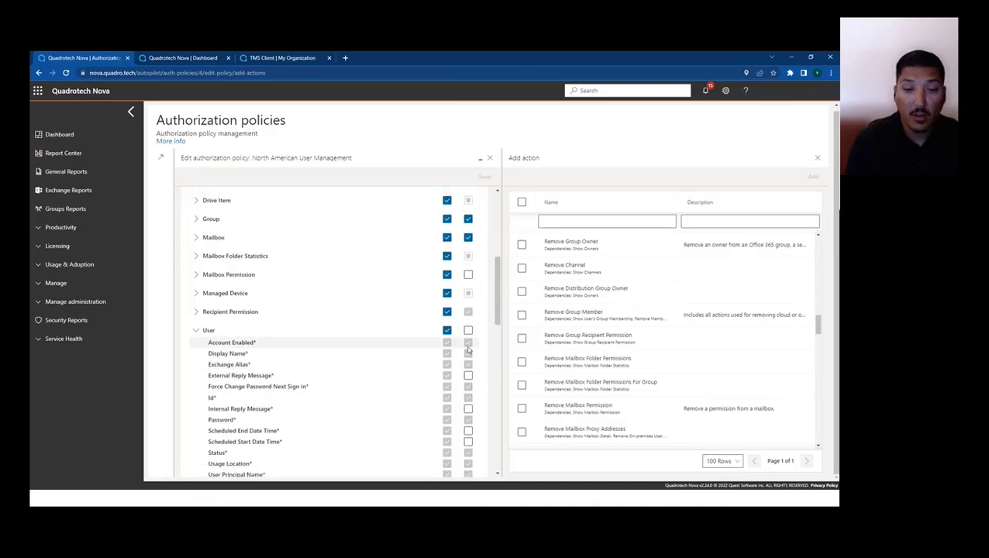
scroll(359, 368, "down", 2)
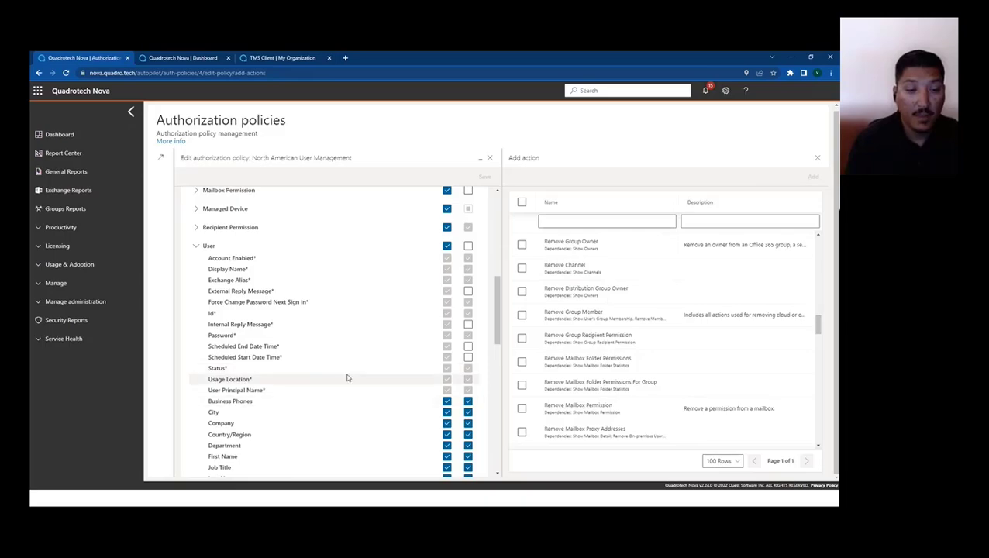
Review the individual User properties' read and write access in the policy, and return to its general settings
scroll(351, 347, "down", 2)
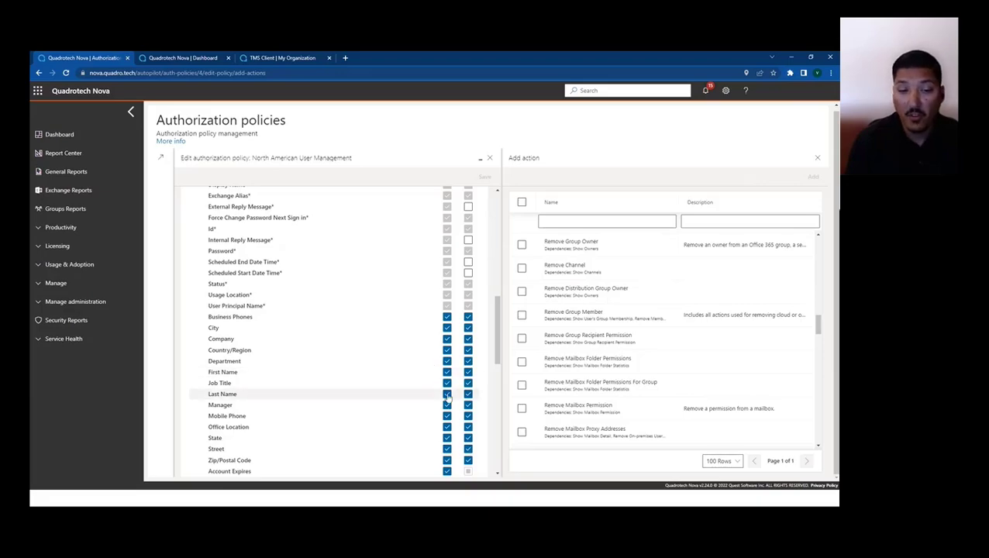
scroll(484, 371, "up", 2)
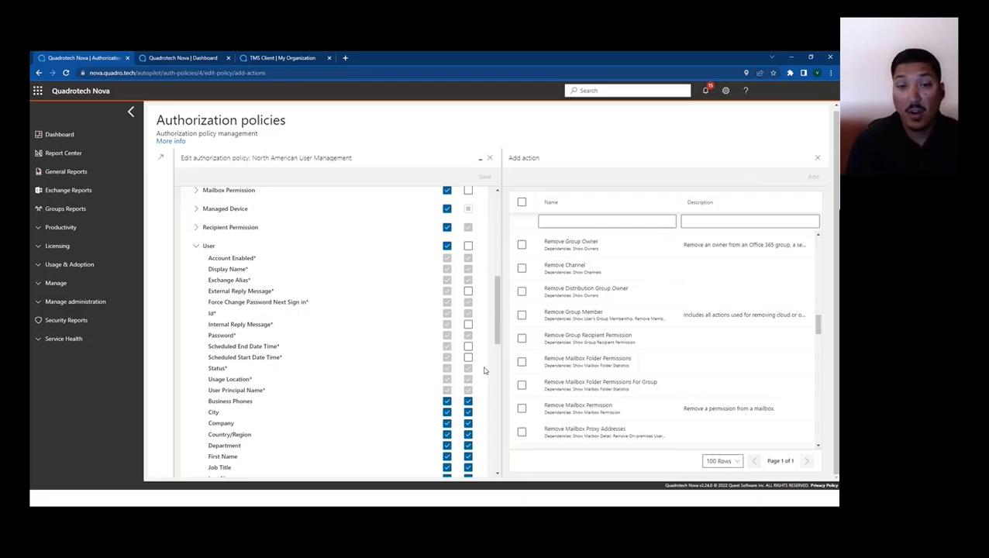
scroll(484, 371, "up", 8)
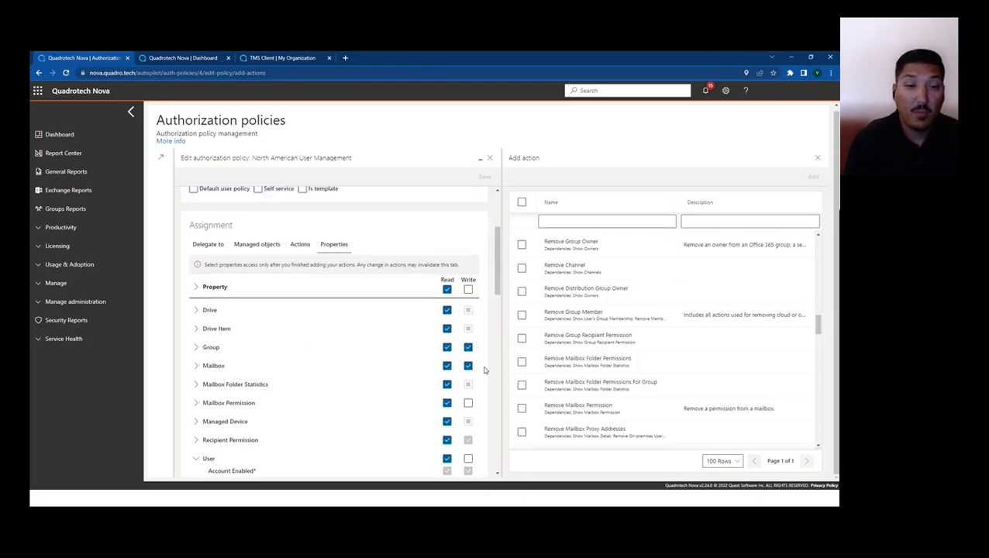
scroll(484, 371, "up", 1)
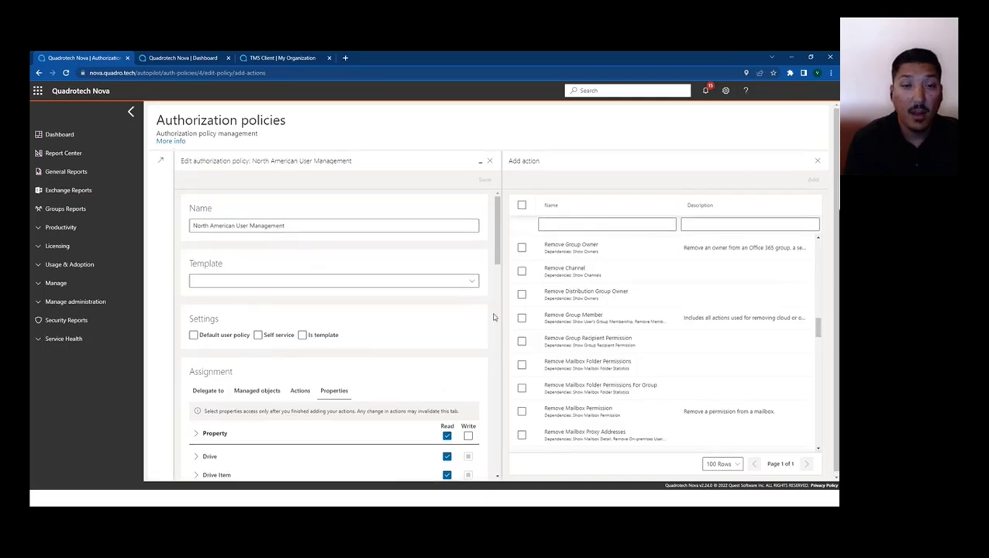
scroll(493, 317, "down", 1)
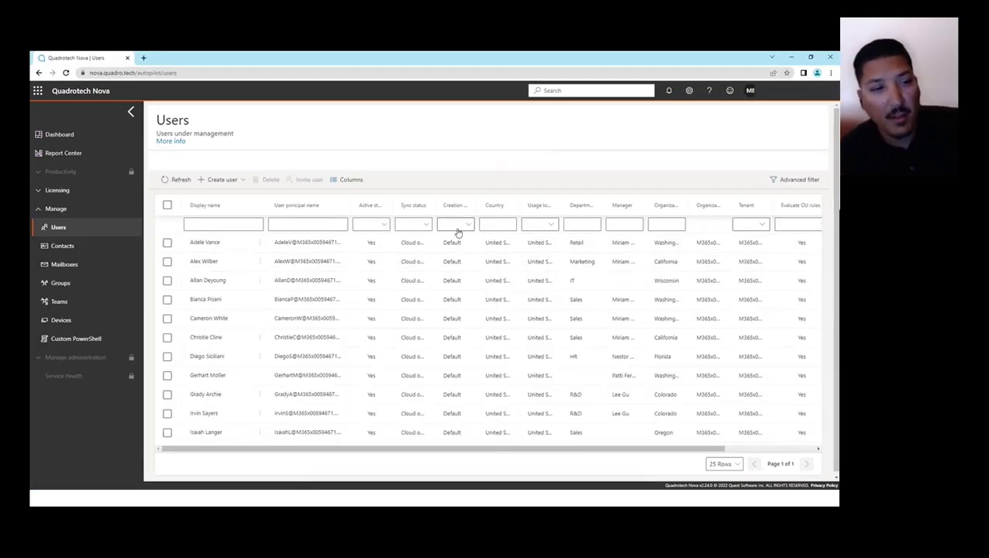
Switch to the delegated administrator's Nova session and check the signed-in account, its role and the locked areas around the Users list
left_click(781, 96)
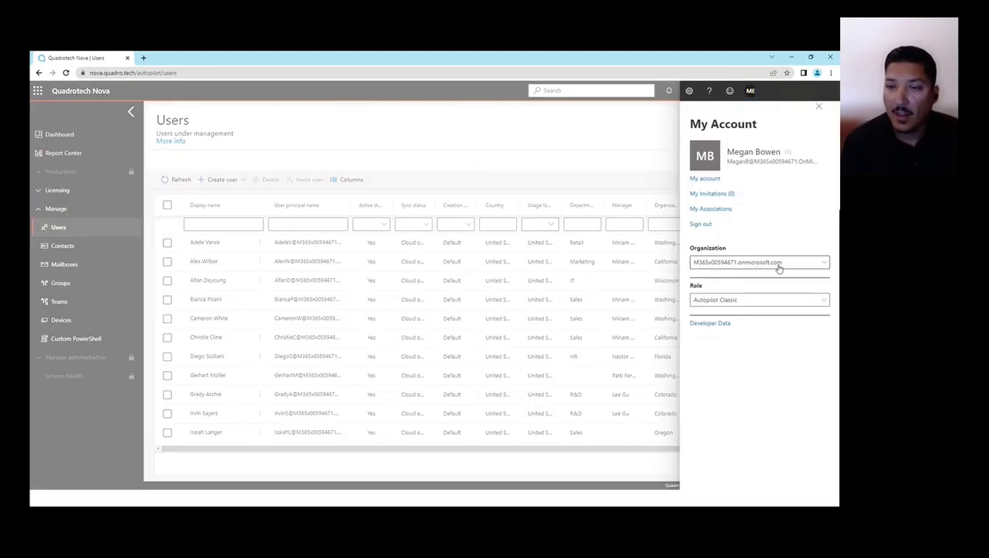
left_click(591, 145)
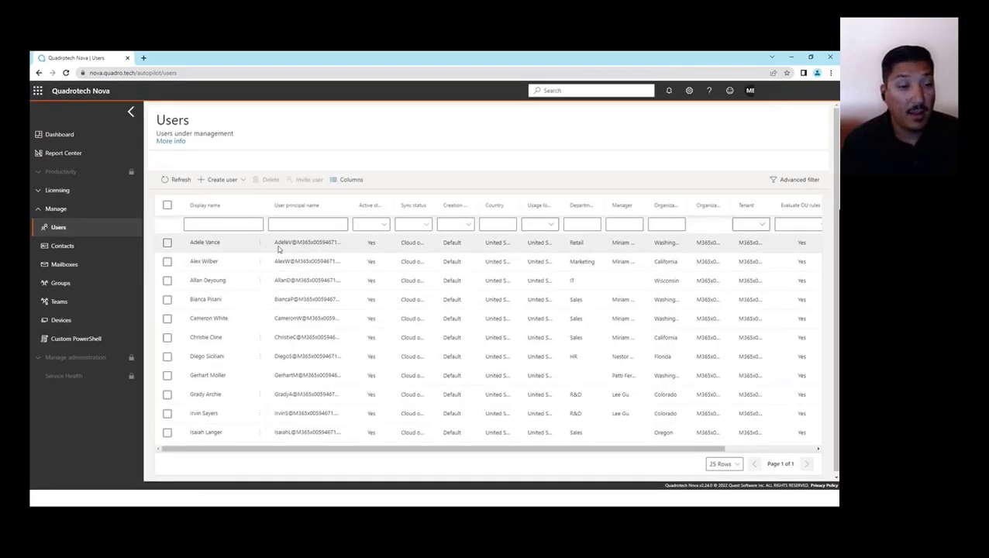
mouse_move(65, 359)
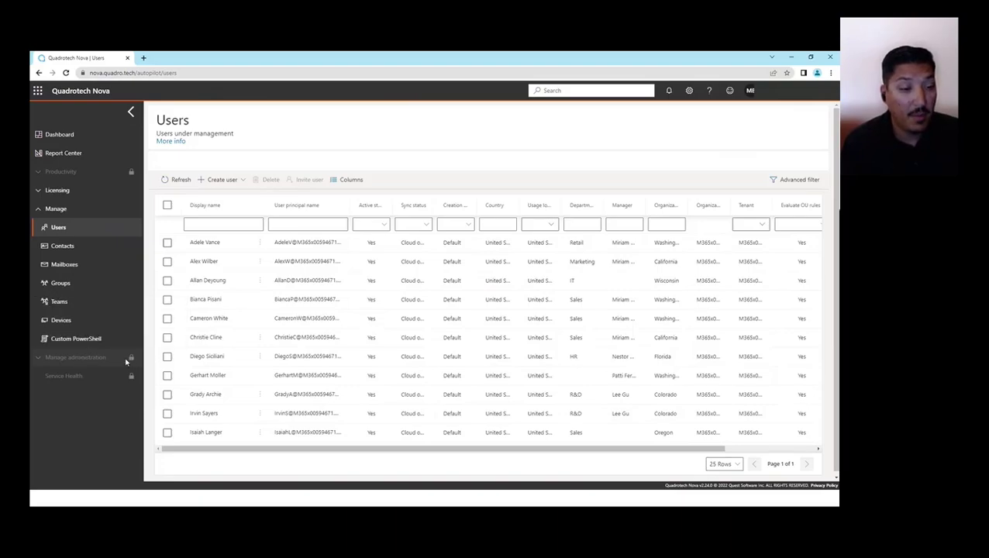
mouse_move(133, 364)
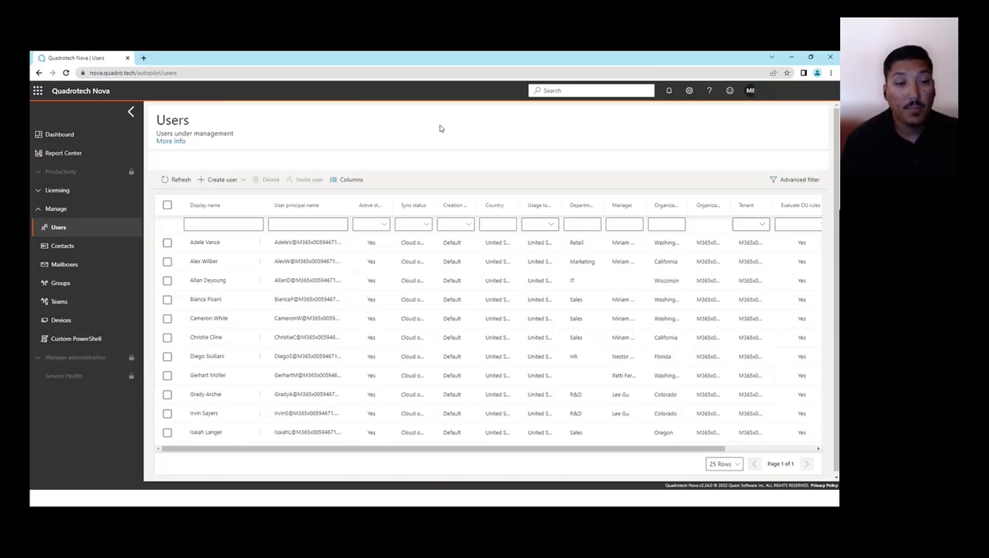
scroll(378, 313, "down", 1)
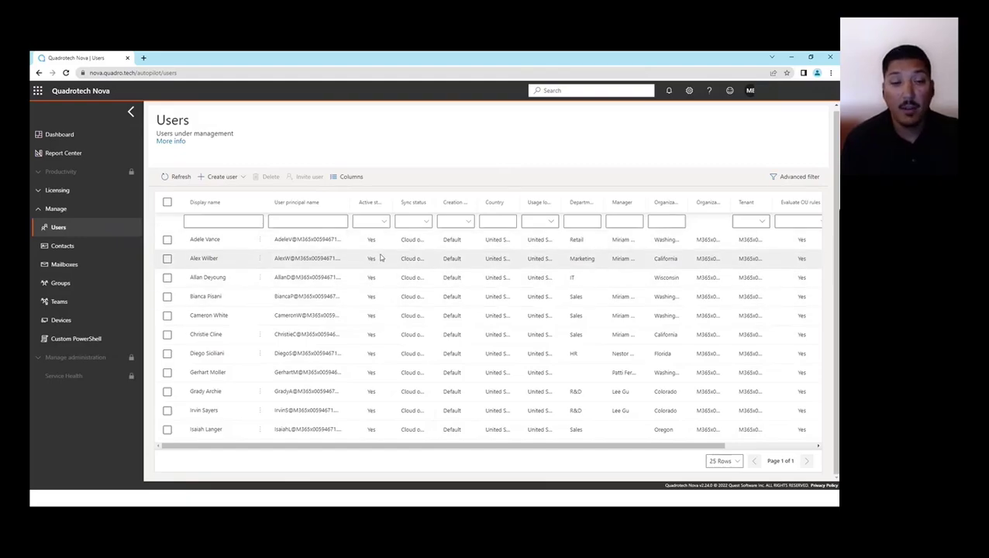
Inspect the first listed user's automatic replies, OneDrive and profile details, close them, and look through the remaining managed users
left_click(203, 241)
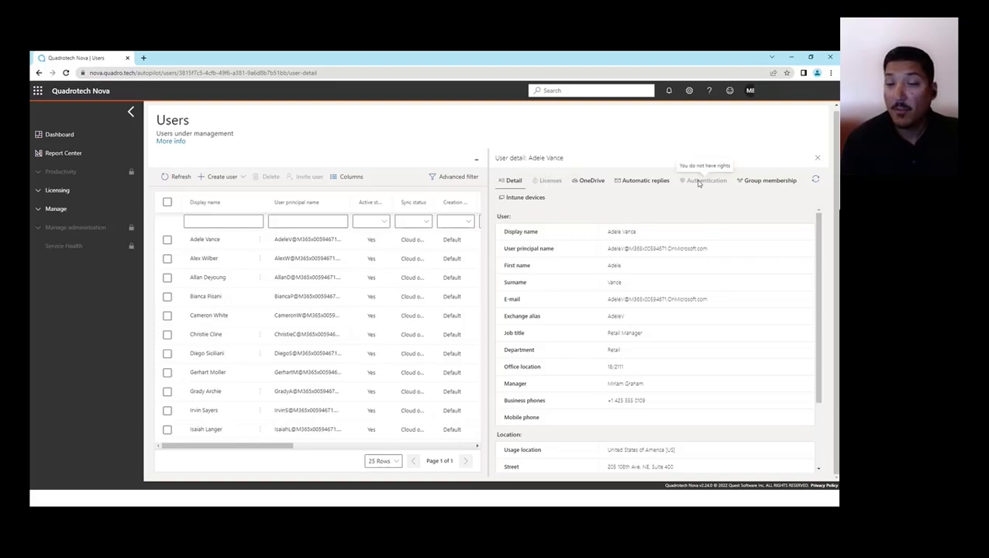
left_click(642, 181)
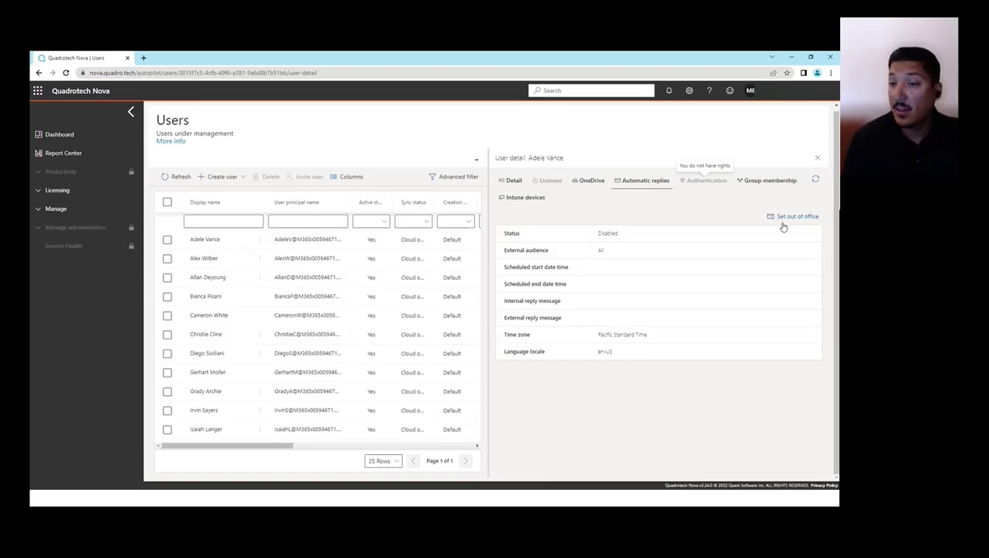
left_click(587, 181)
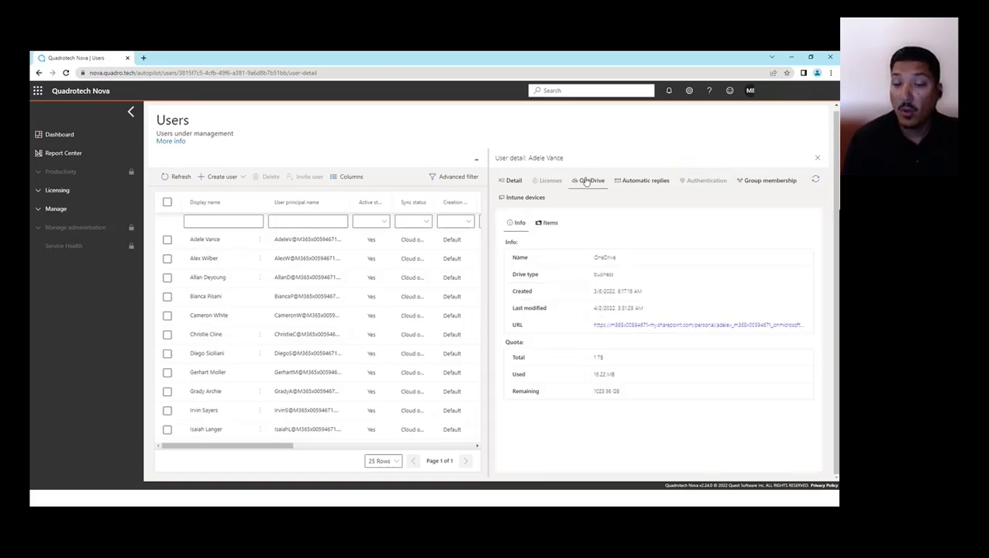
left_click(513, 180)
scroll(681, 235, "down", 2)
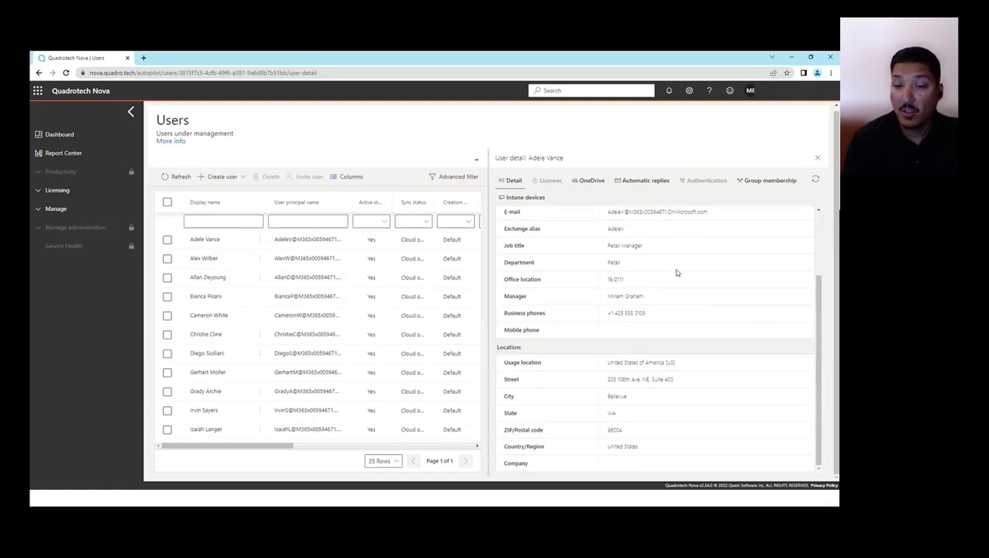
scroll(636, 326, "up", 3)
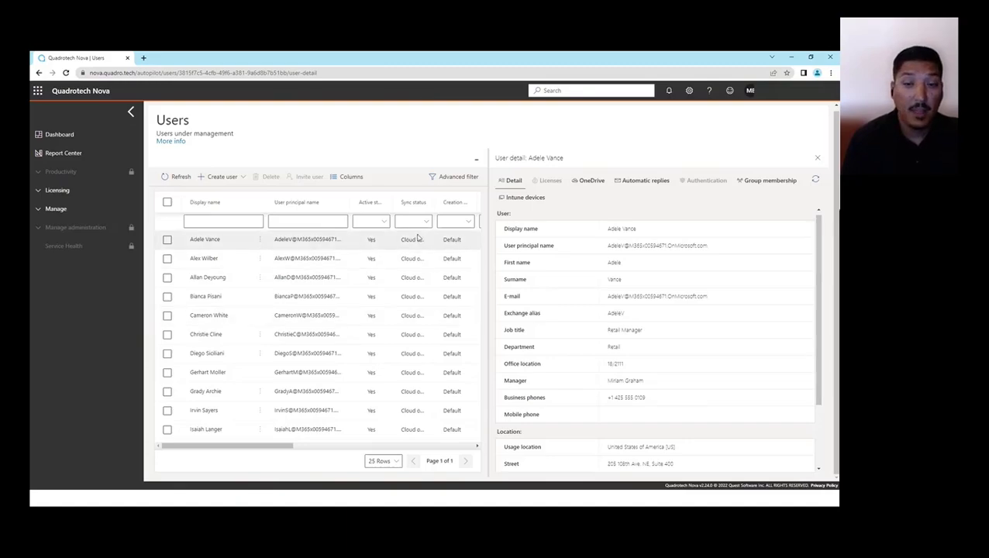
left_click(818, 160)
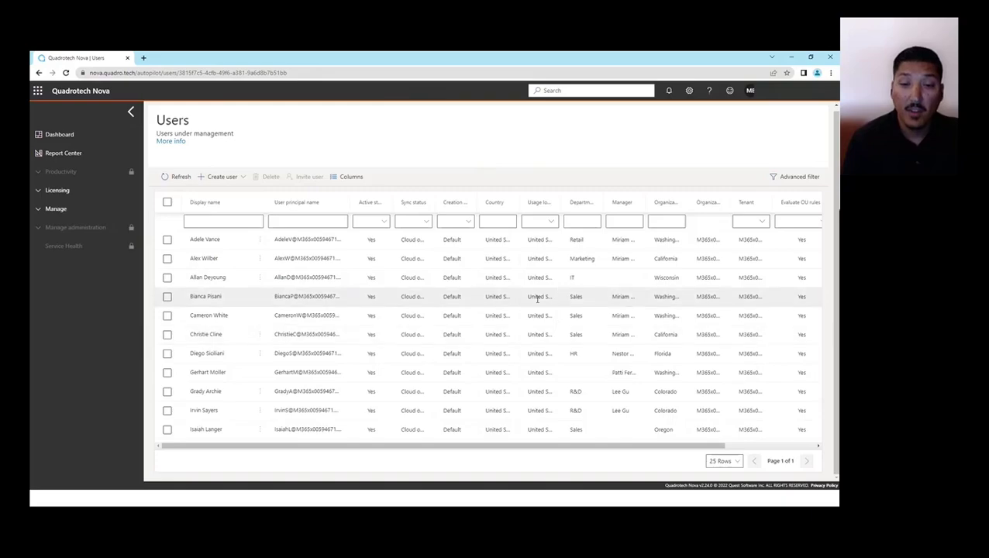
scroll(539, 296, "down", 5)
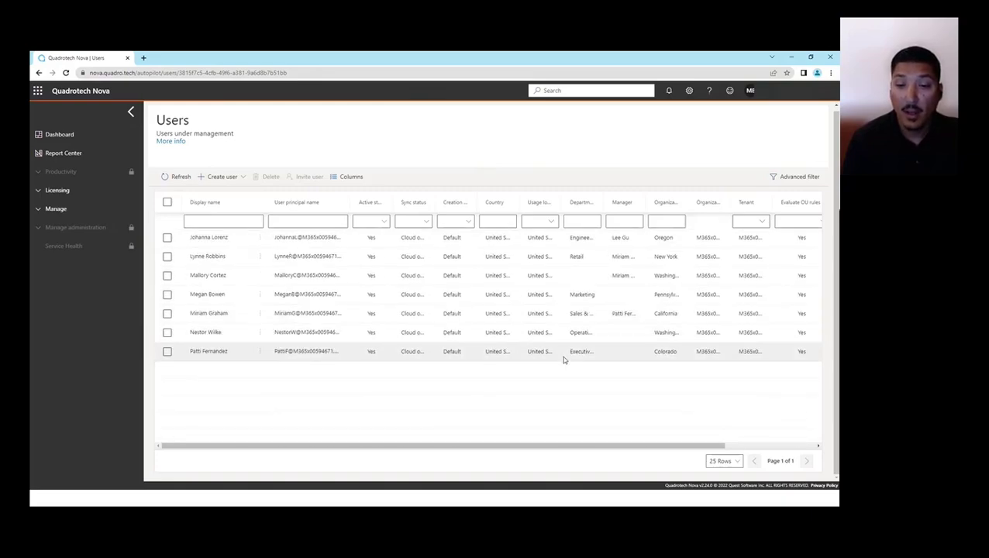
scroll(682, 363, "up", 5)
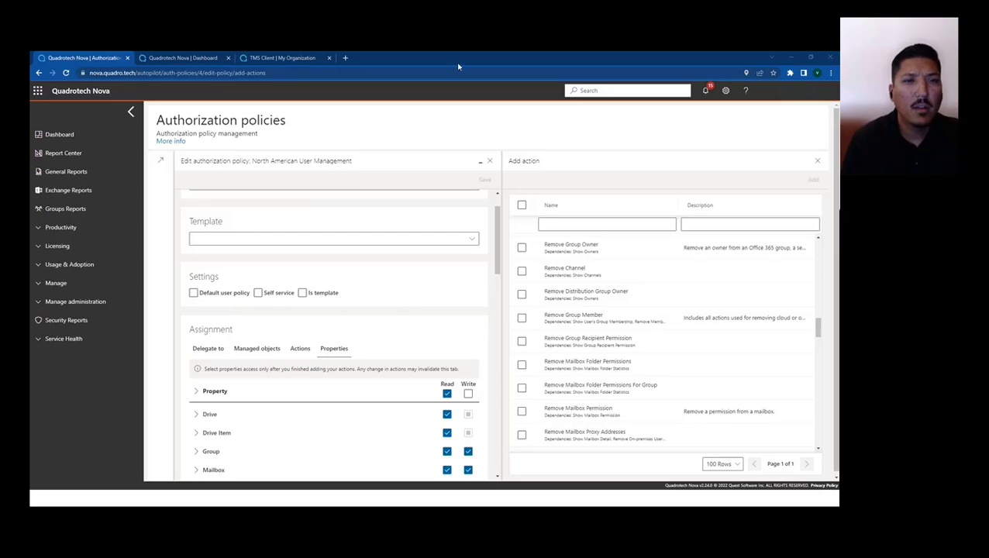
Switch to the maximized TMS Client window and open the organization's list of virtual boundaries
left_click_drag(455, 62, 456, 90)
left_click(440, 86)
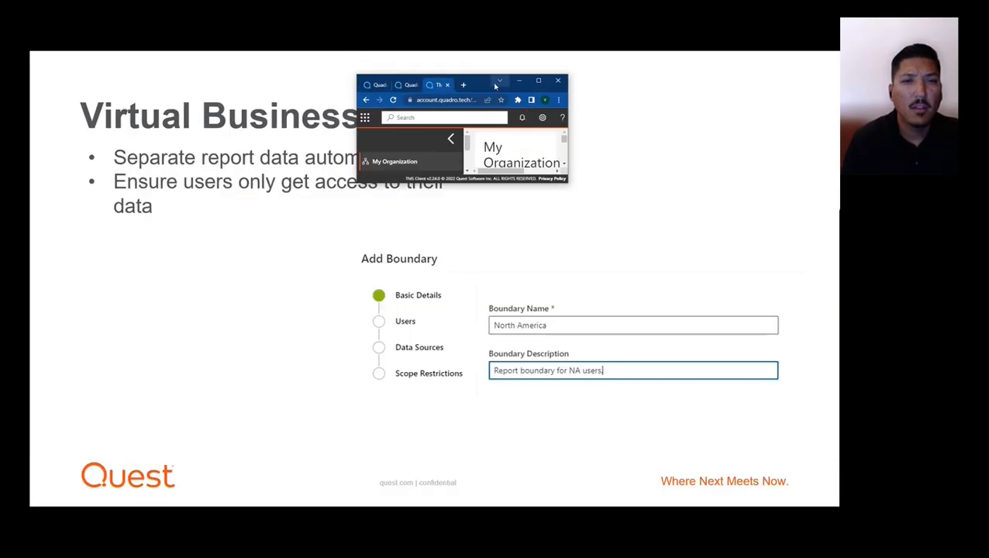
double_click(488, 84)
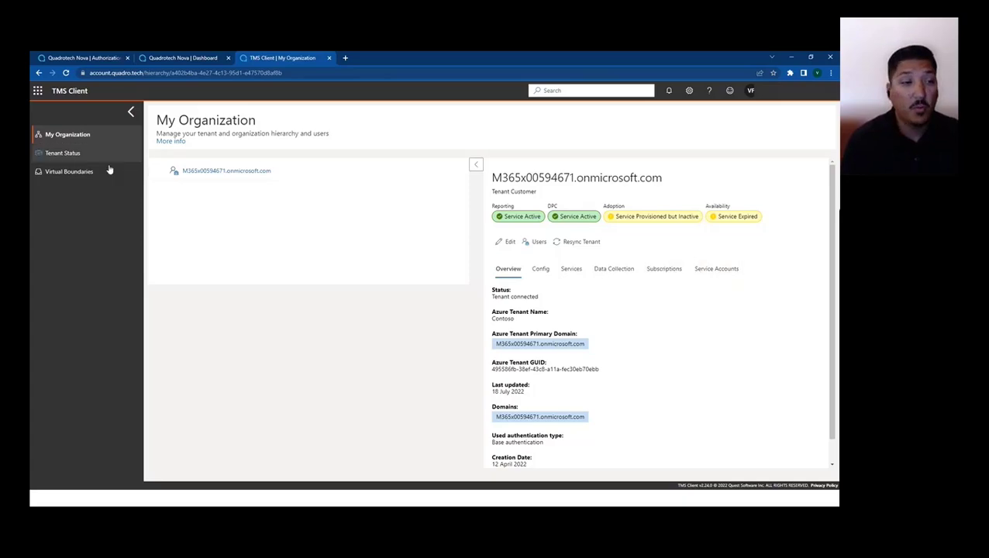
left_click(62, 177)
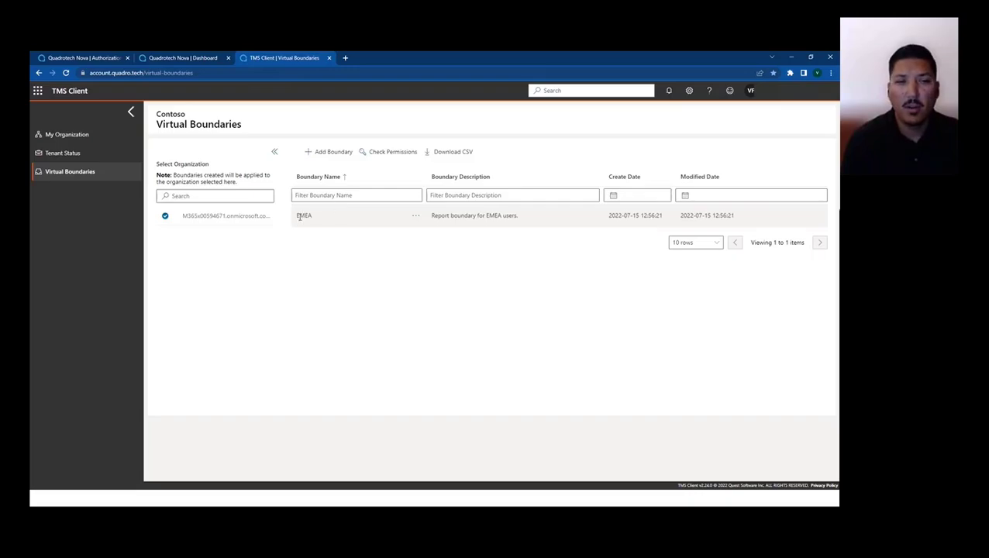
Open the EMEA boundary for editing and review its basic details and assigned users
left_click(416, 216)
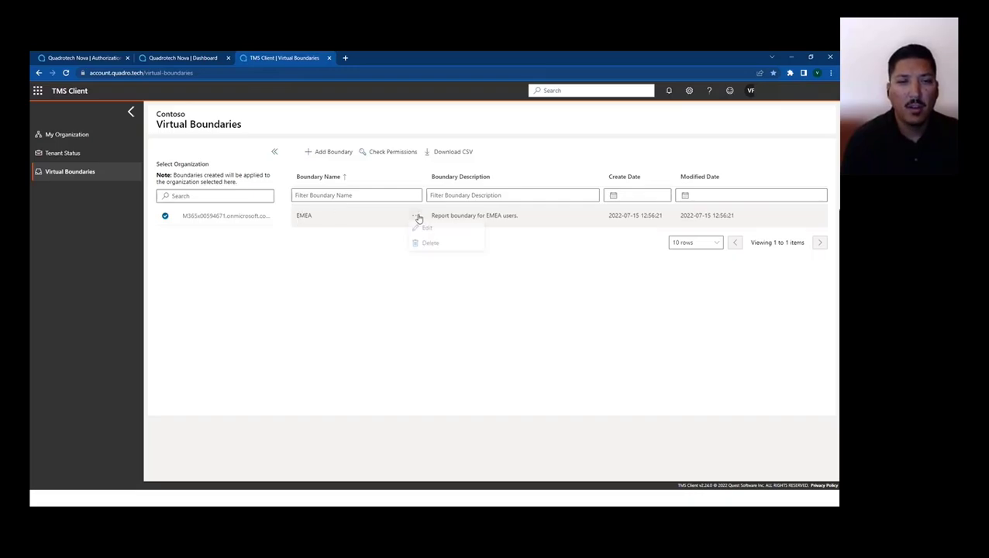
left_click(430, 231)
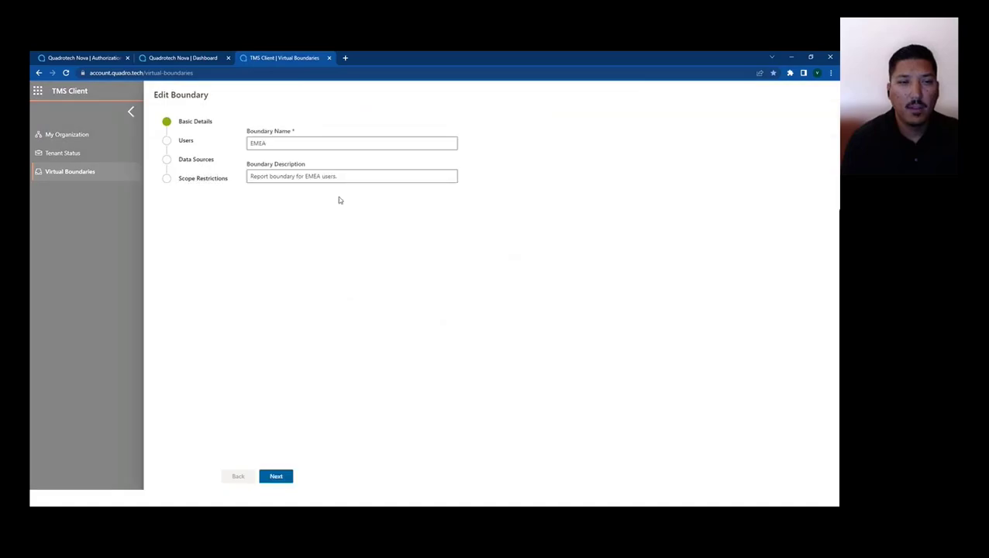
left_click(270, 142)
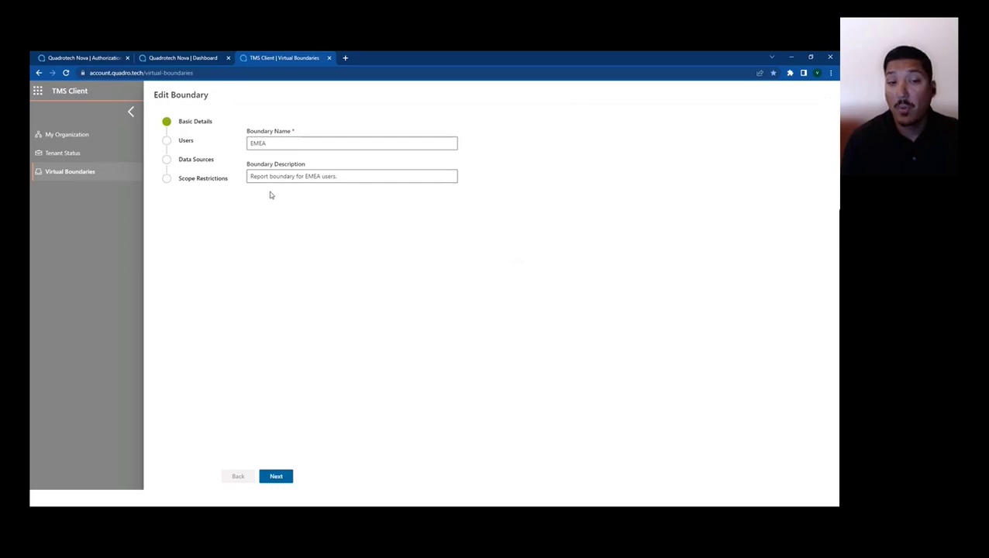
left_click(284, 480)
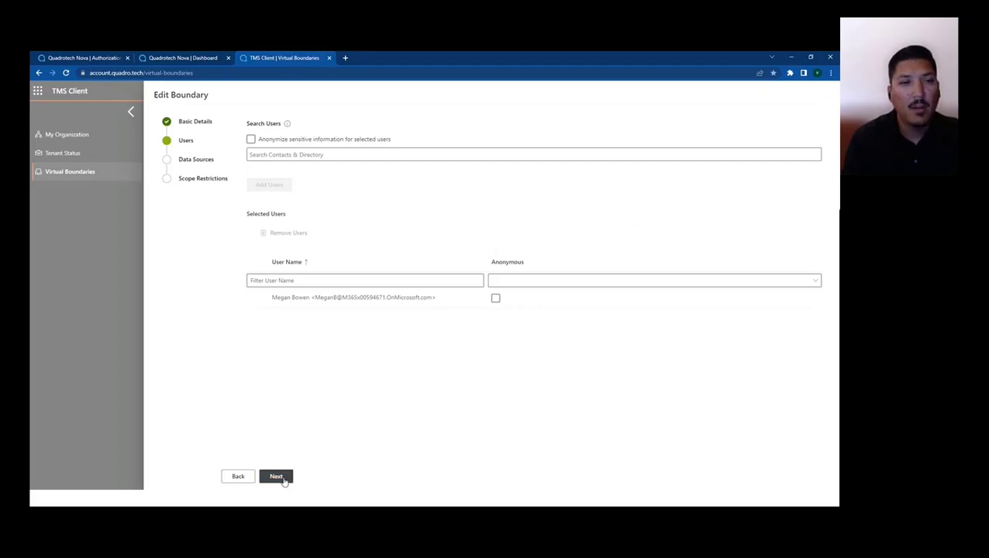
Look through the data sources allowed within the EMEA boundary, including the Exchange, Intune and Azure group sources
left_click(277, 477)
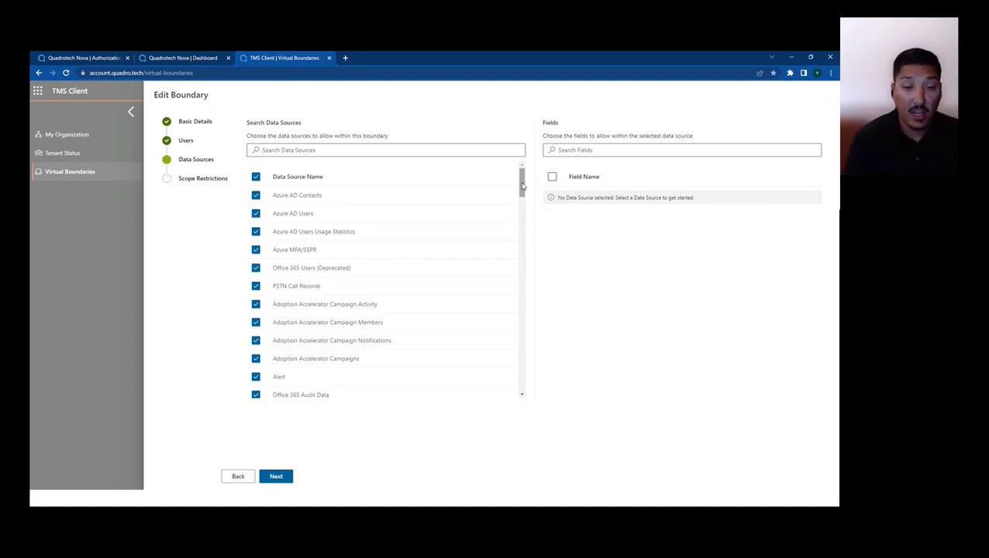
left_click_drag(522, 184, 531, 227)
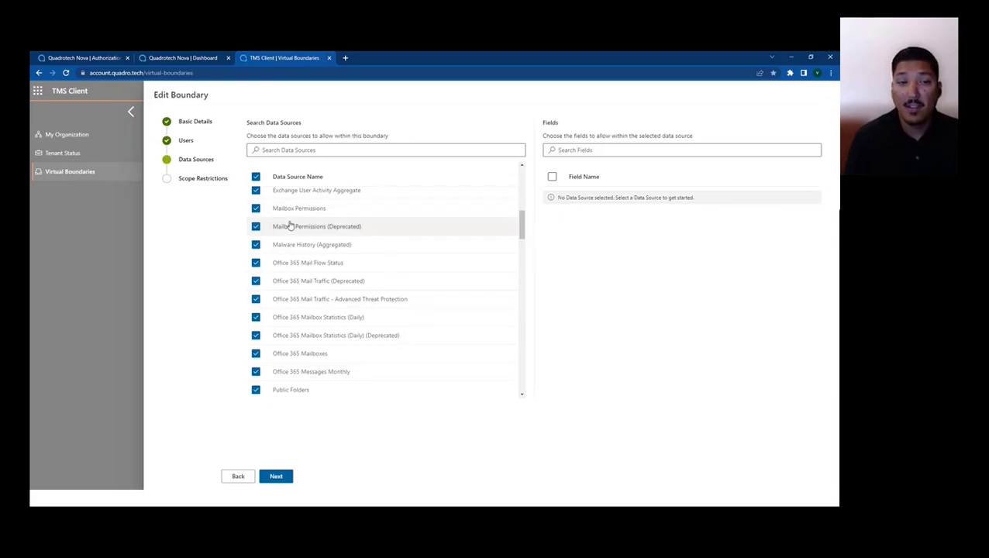
left_click_drag(521, 232, 521, 186)
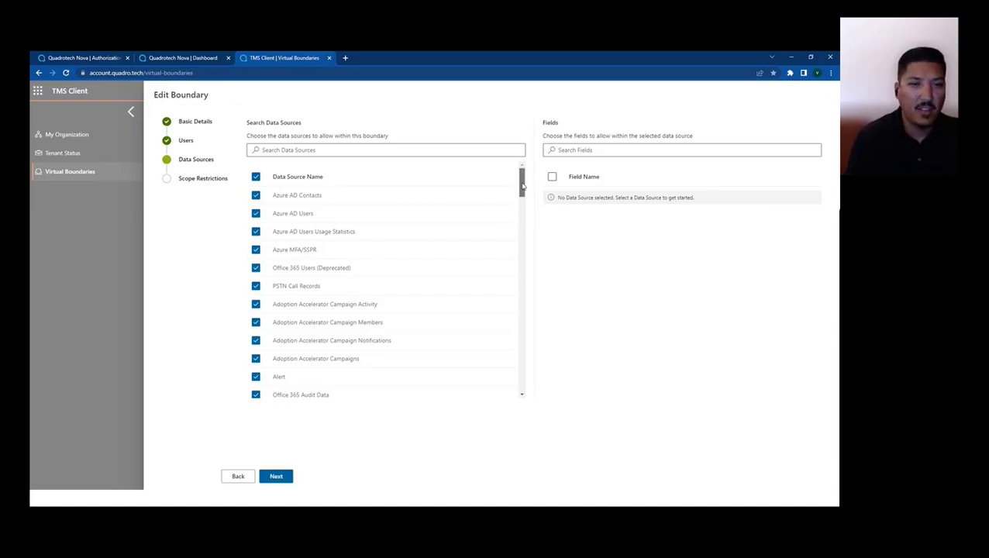
left_click_drag(522, 186, 527, 273)
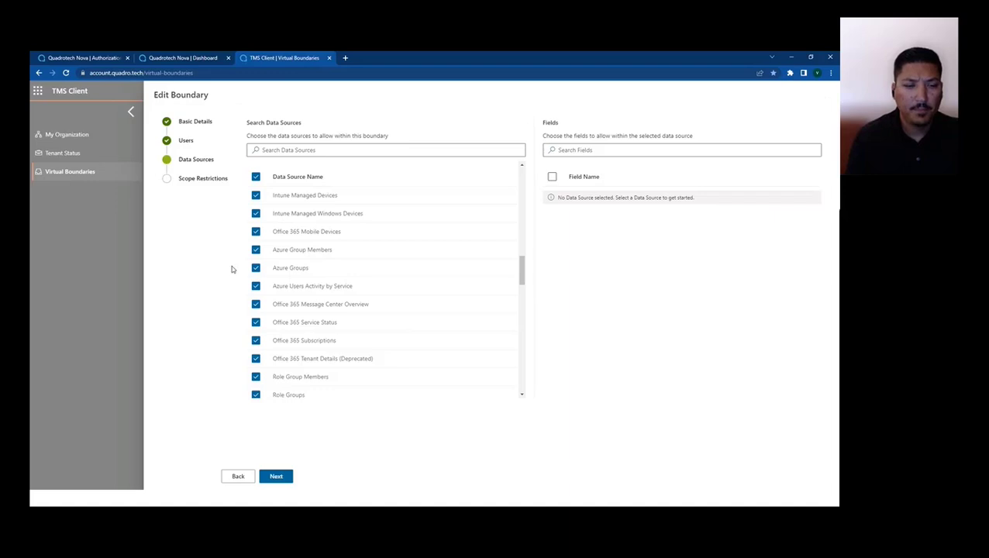
Review the EMEA boundary's country scope restrictions and settings summary, and leave the boundary editor without saving
left_click(278, 479)
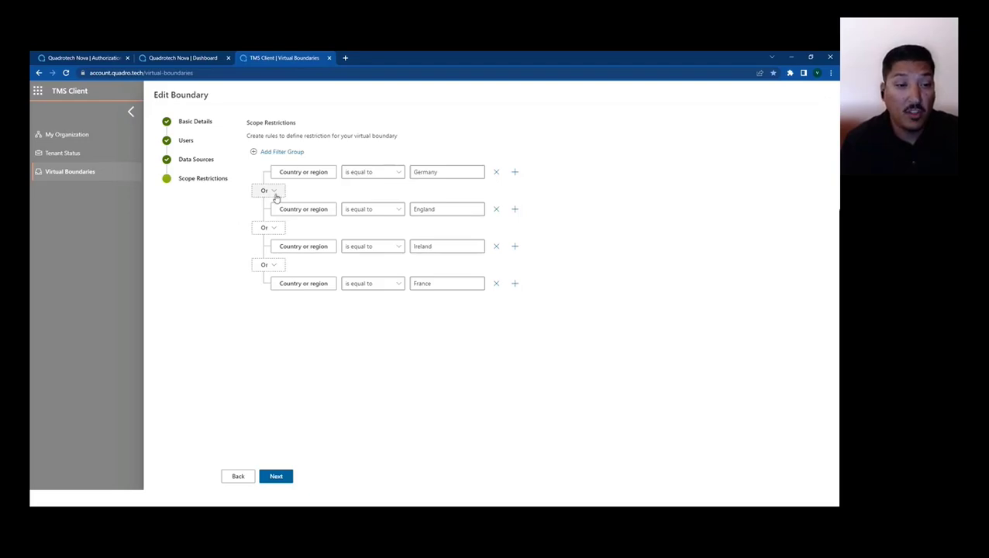
left_click(285, 477)
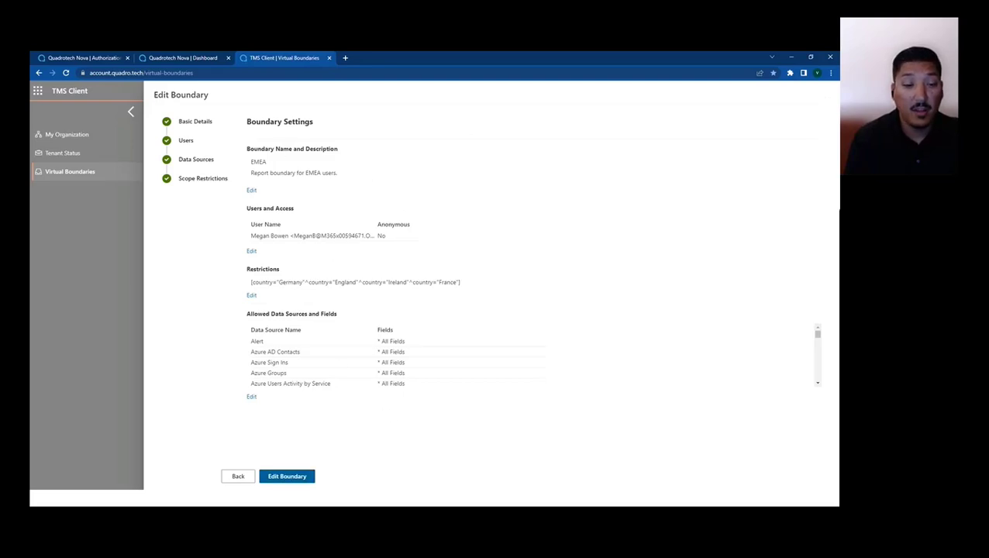
left_click(238, 478)
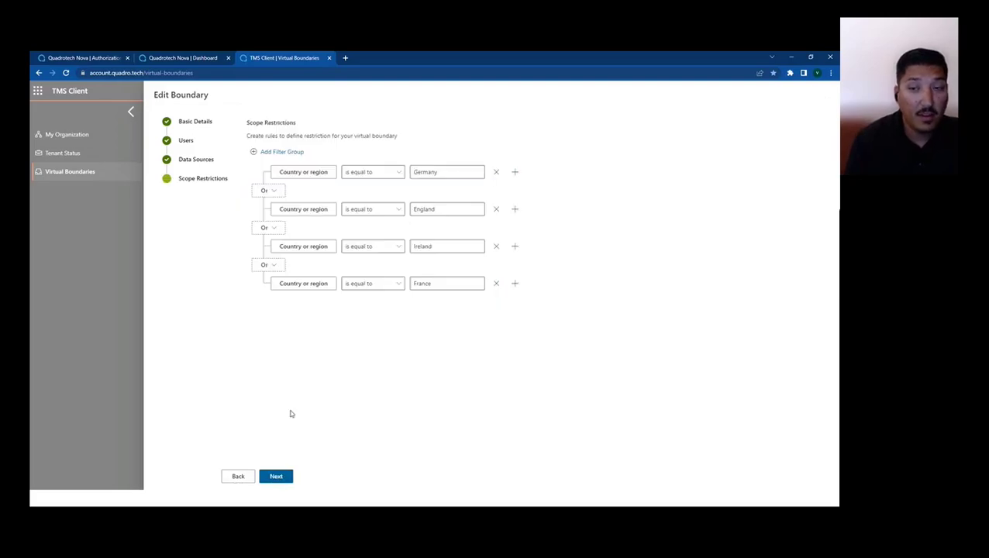
left_click(829, 97)
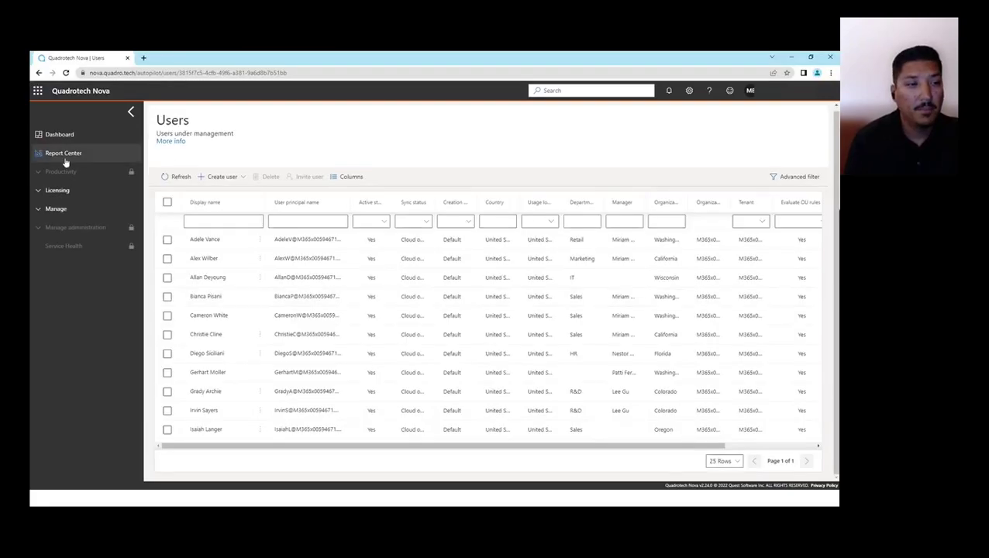
Open the EMEA Teams report from the delegated administrator's Report Center, review it, and return to the presentation
left_click(64, 154)
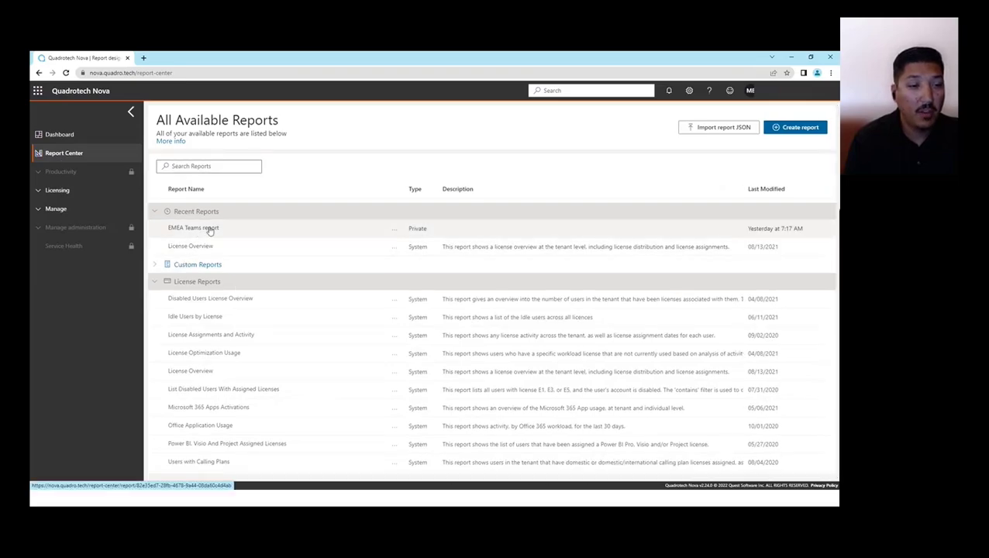
left_click(191, 228)
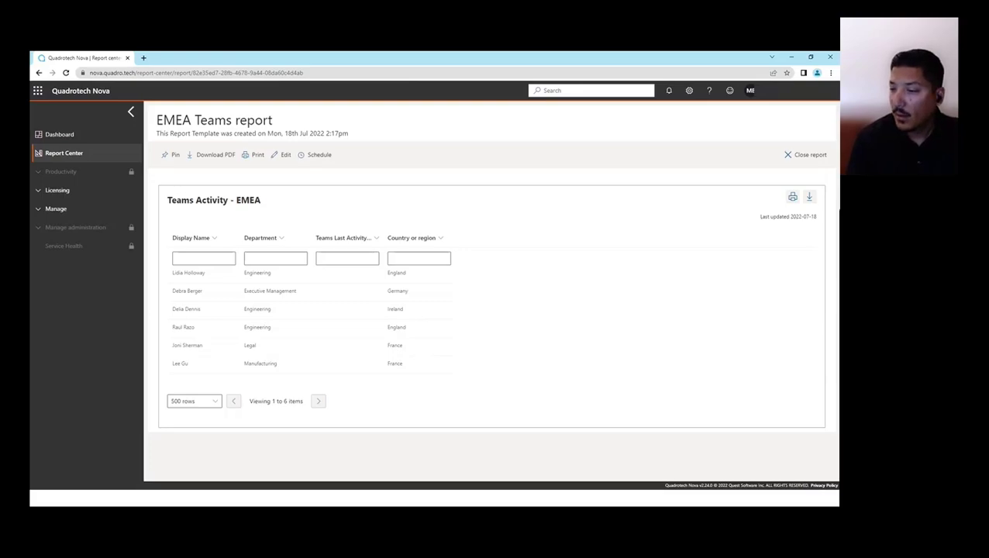
key("alt+Tab")
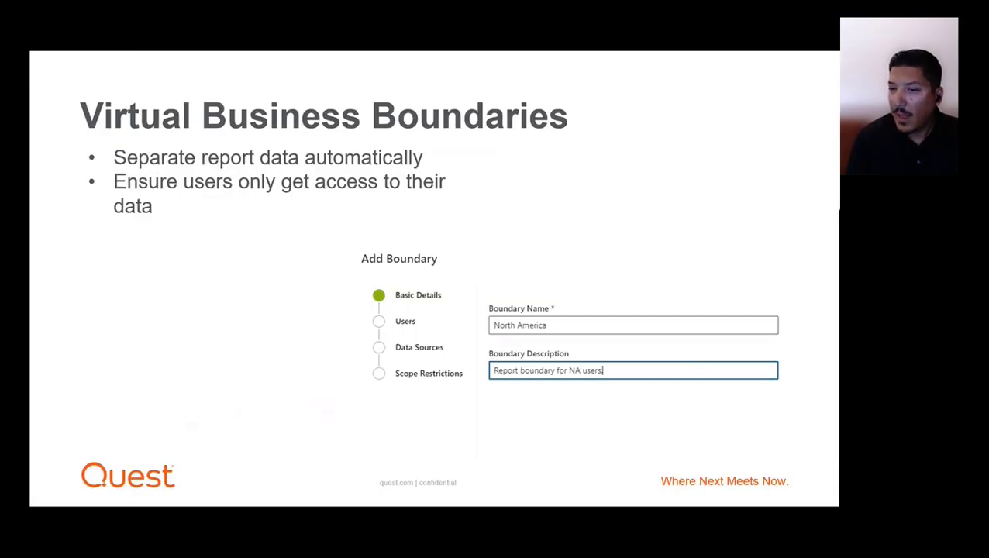